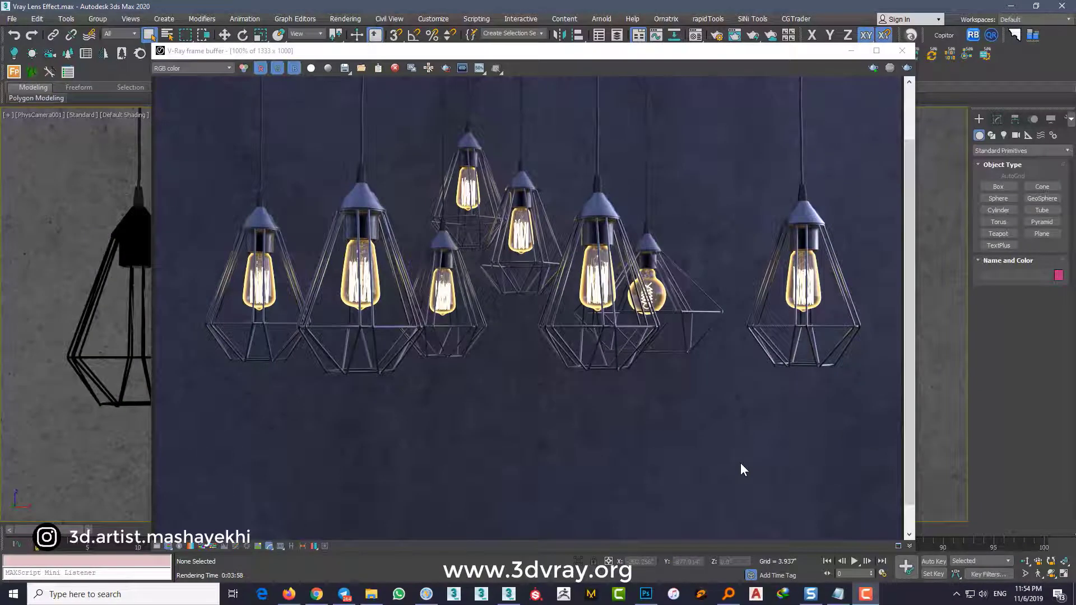
# Step: Show the lens effects settings, enable the bloom/glare effect and raise its size to about 77
pyautogui.click(324, 546)
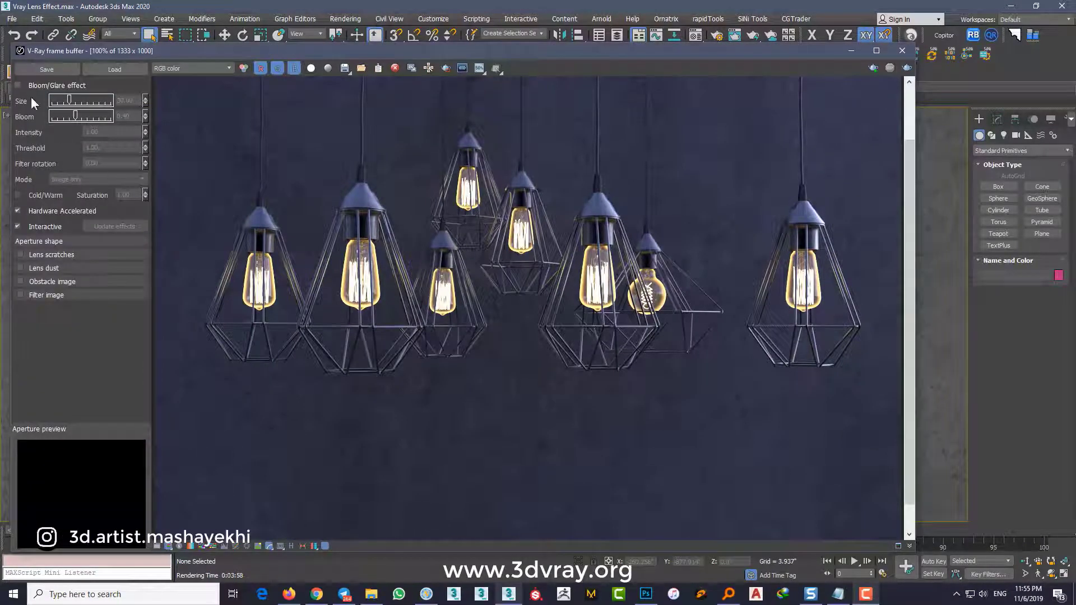
pyautogui.click(18, 86)
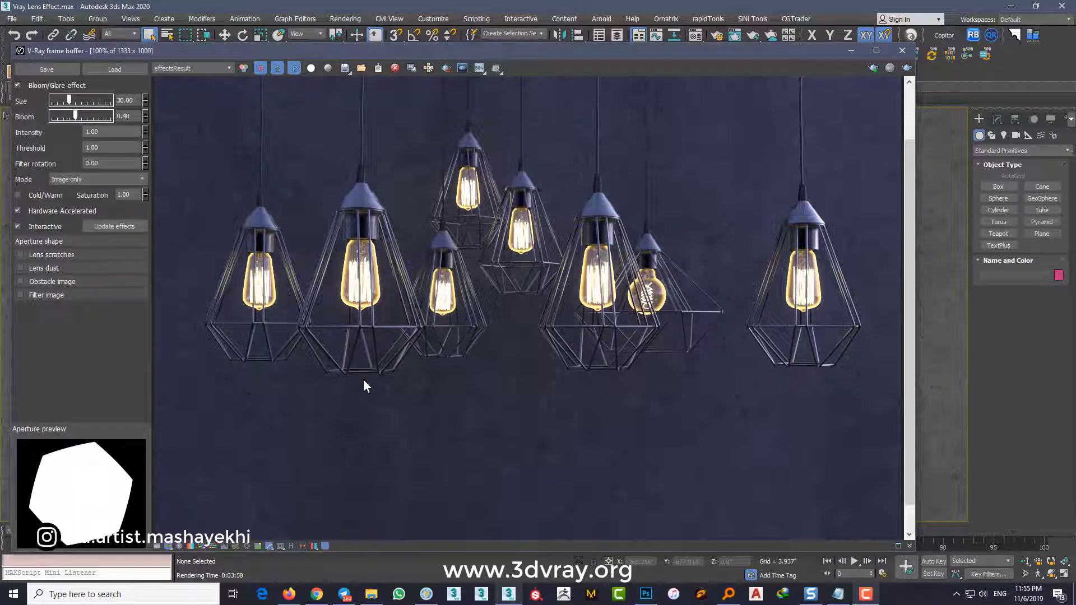
pyautogui.moveTo(69, 101); pyautogui.dragTo(99, 102)
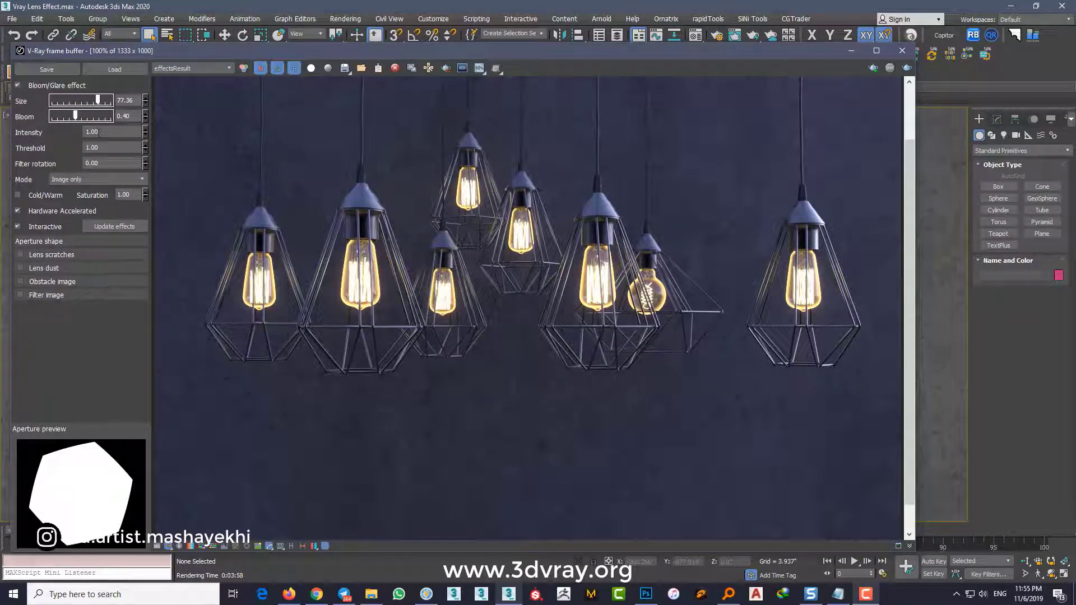
# Step: Set the bloom/glare intensity to 10 and adjust the size to about 74.5 and bloom to 0.20
pyautogui.doubleClick(96, 131)
pyautogui.write('10')
pyautogui.press('Return')
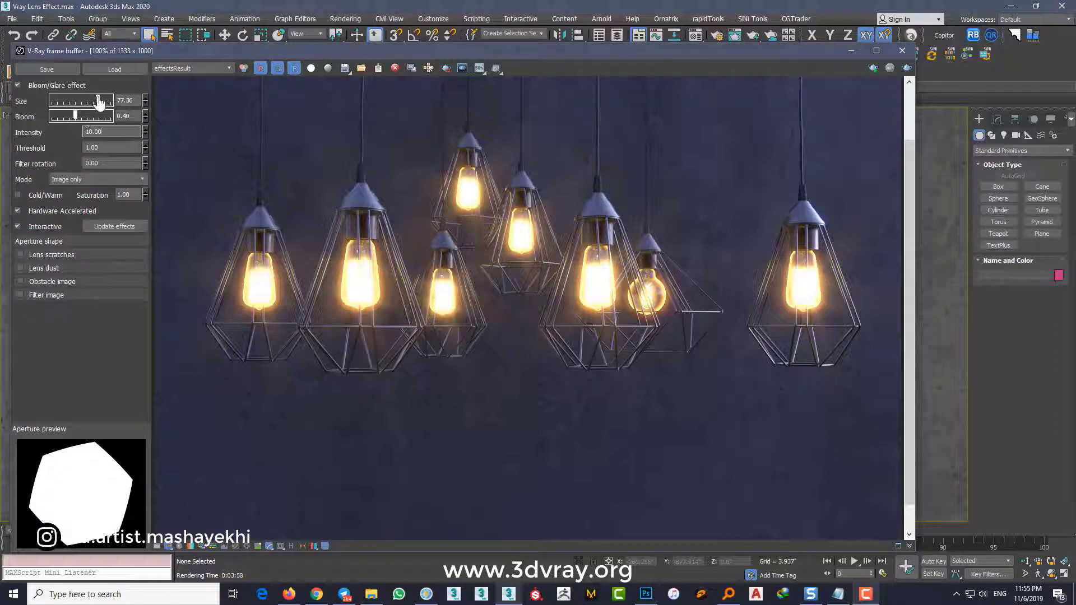
pyautogui.click(66, 102)
pyautogui.moveTo(67, 103)
pyautogui.mouseDown()
pyautogui.moveTo(100, 106)
pyautogui.moveTo(102, 118)
pyautogui.moveTo(66, 120)
pyautogui.mouseUp()
# Step: Try a bloom/glare threshold of 2 and set it back to 1
pyautogui.doubleClick(101, 145)
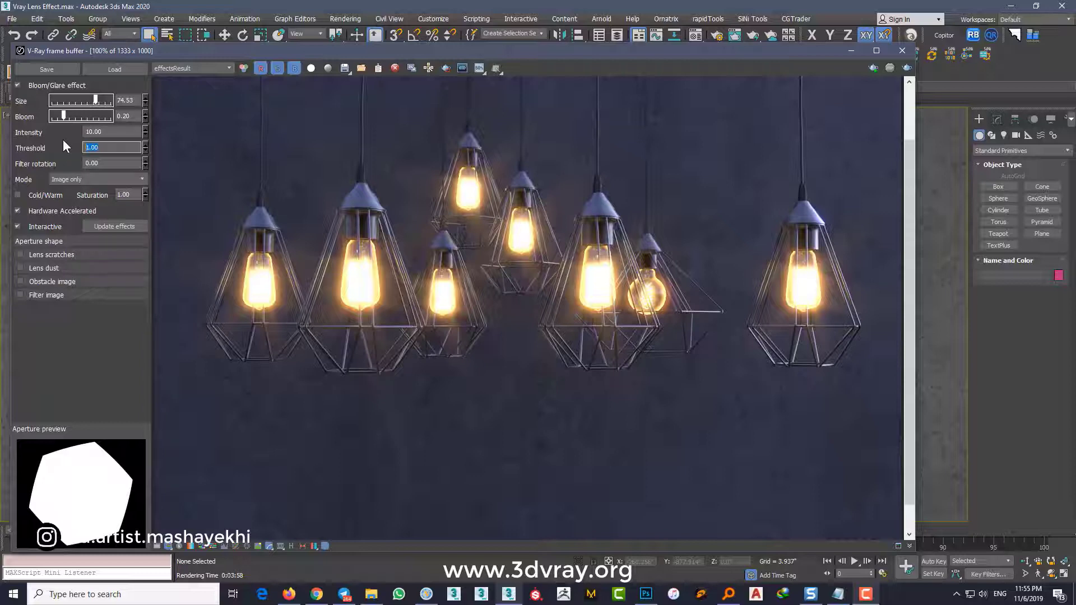
pyautogui.press('Return')
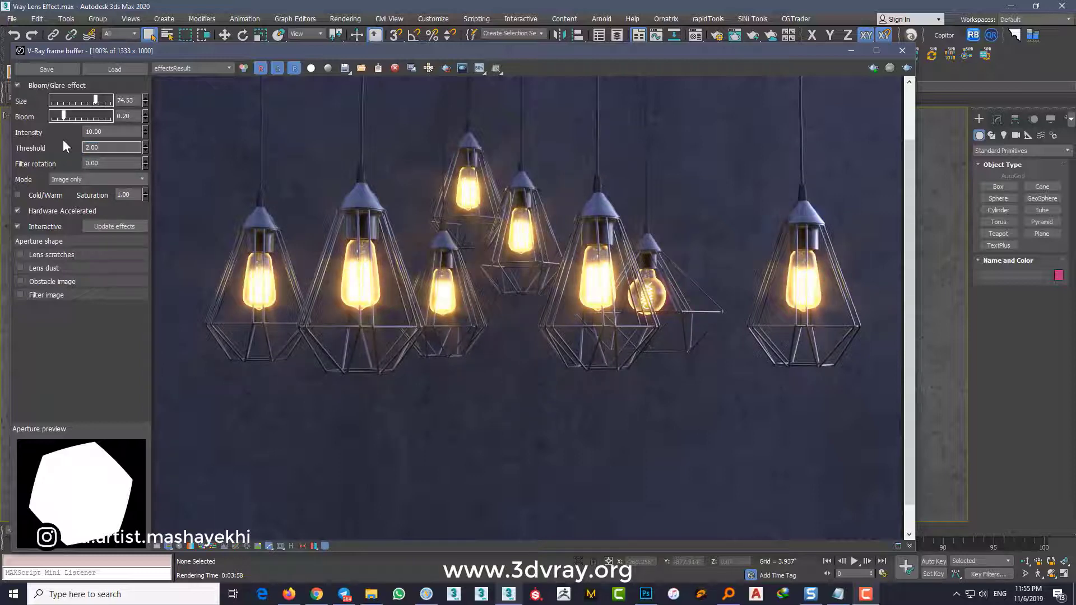
pyautogui.doubleClick(104, 149)
pyautogui.write('1')
pyautogui.press('Return')
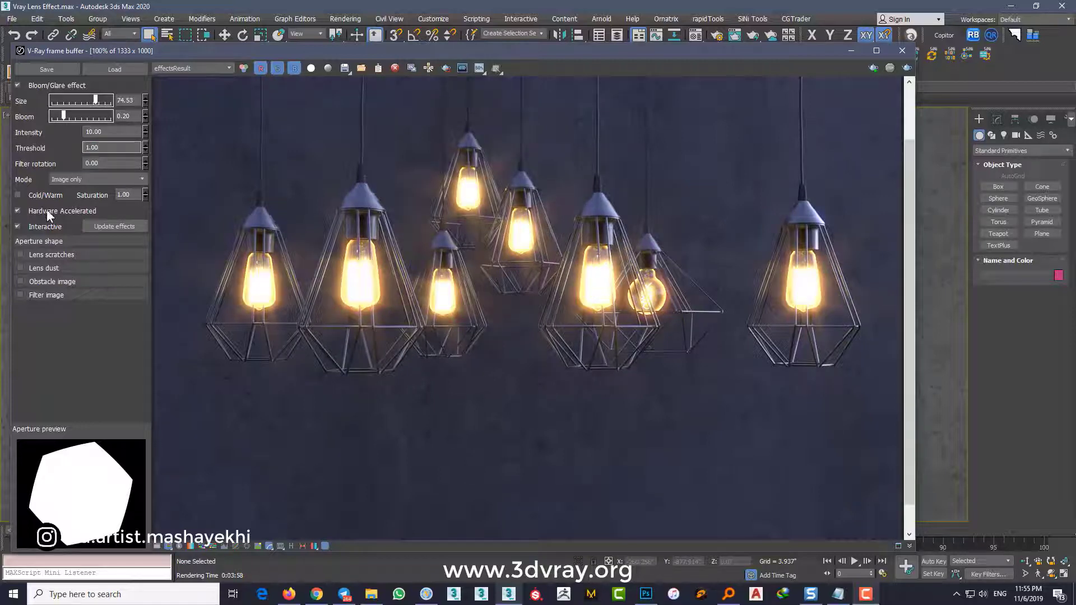
# Step: Expand the aperture shape settings and compare the glare with Blades disabled and re-enabled
pyautogui.click(72, 245)
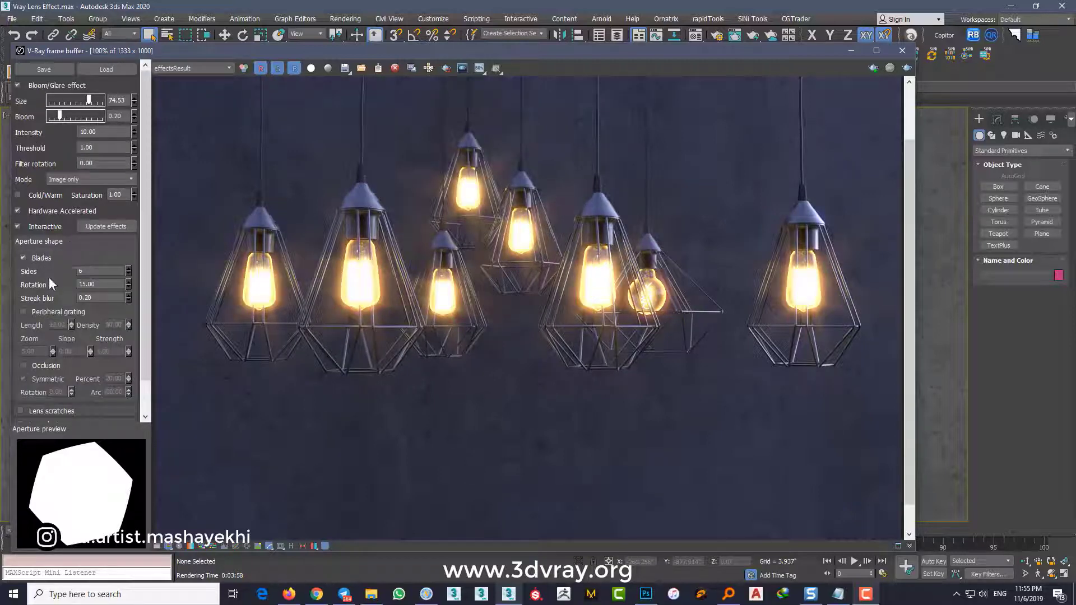
pyautogui.click(22, 258)
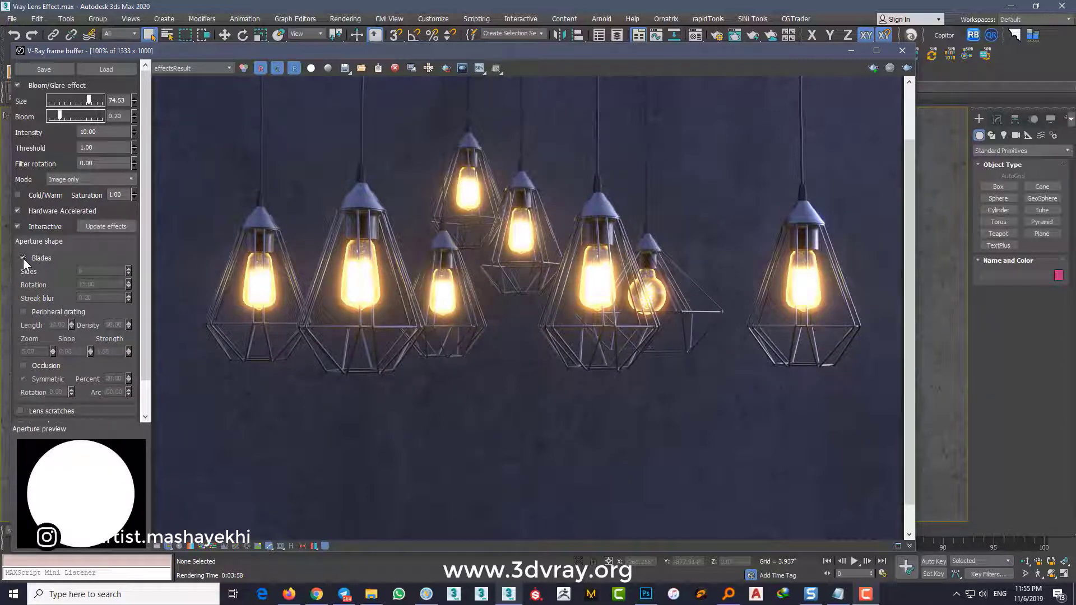
pyautogui.click(23, 258)
# Step: Try 5 and 3 sides for the aperture blades
pyautogui.write('5')
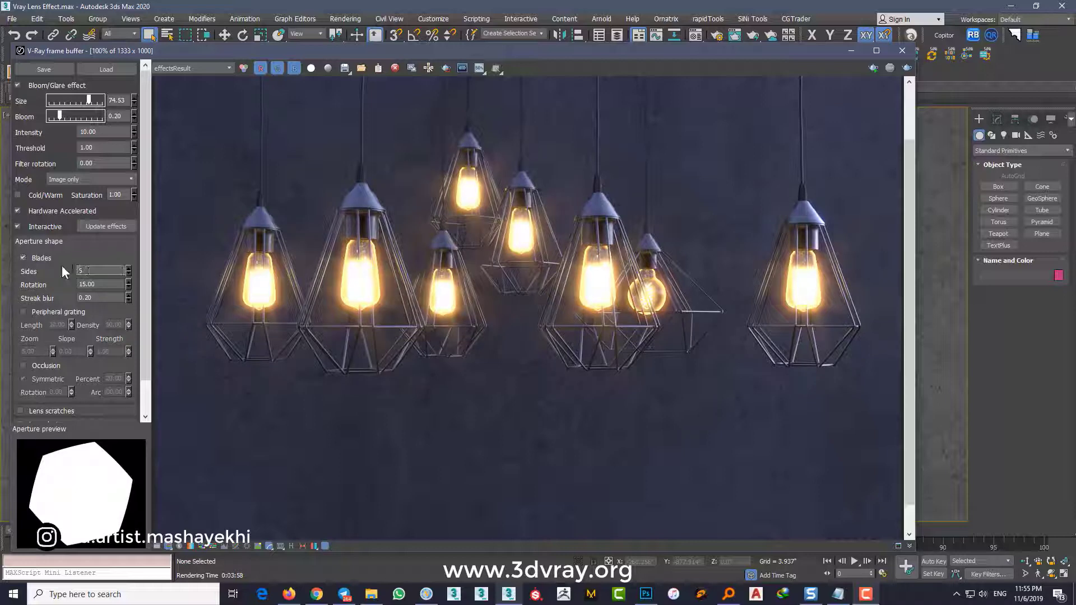
pyautogui.press('Return')
pyautogui.write('2')
pyautogui.press('Return')
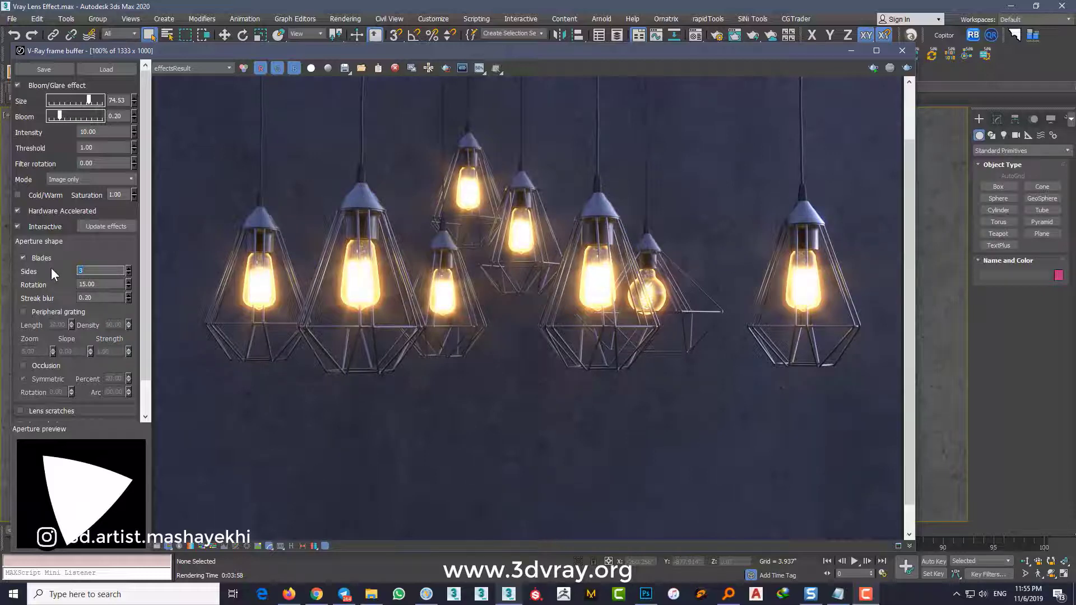
# Step: Set the aperture blades to 8 sides with a rotation of 40
pyautogui.write('8')
pyautogui.press('Return')
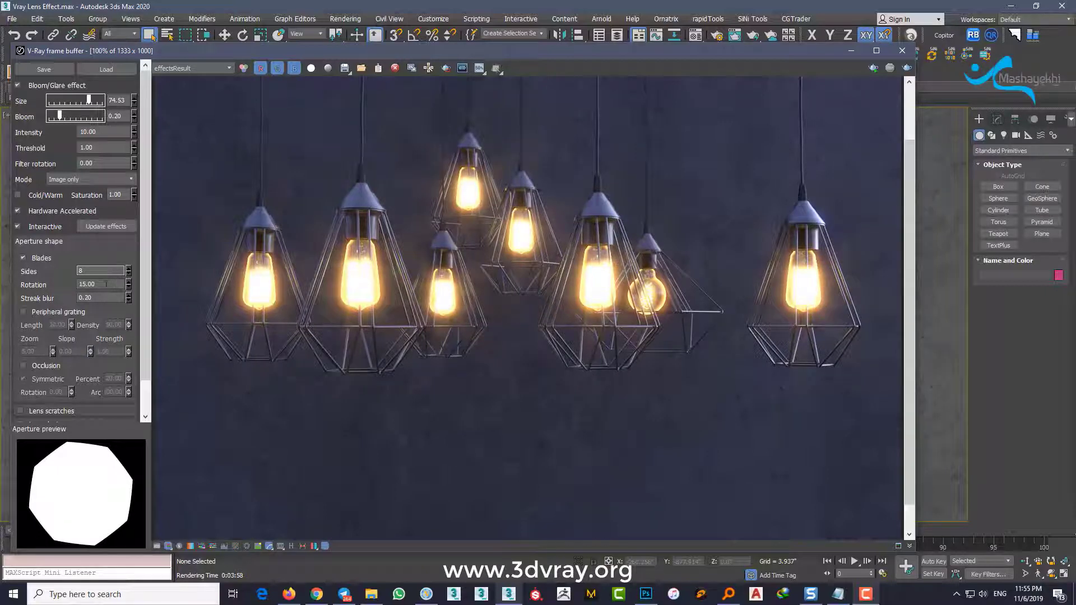
pyautogui.press('Tab')
pyautogui.write('40')
pyautogui.press('Return')
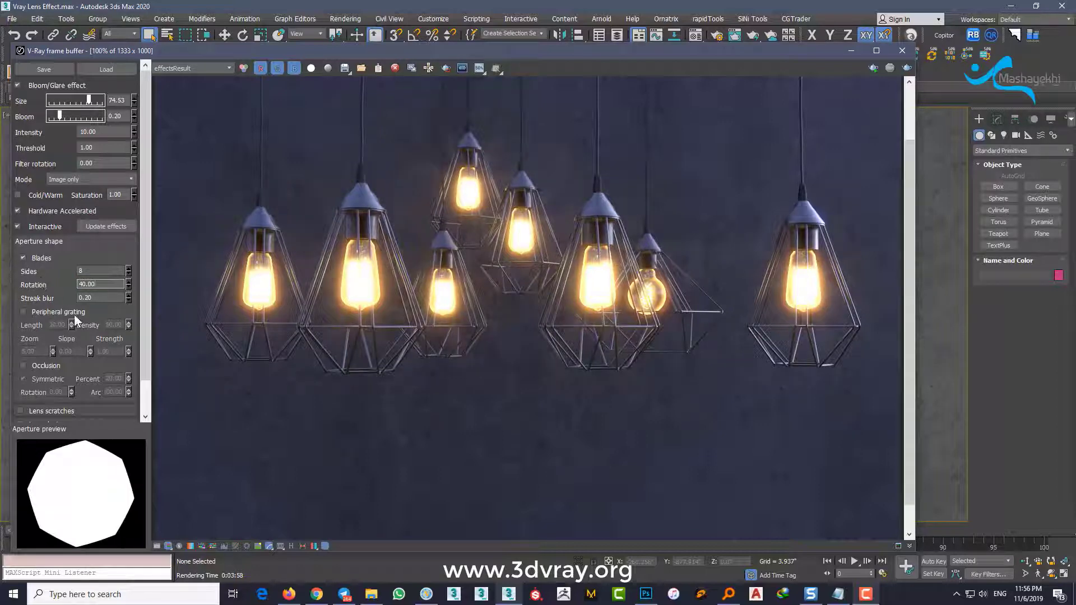
# Step: Enable peripheral grating for the aperture with a length of 35 and a density of 50
pyautogui.click(23, 311)
pyautogui.doubleClick(57, 324)
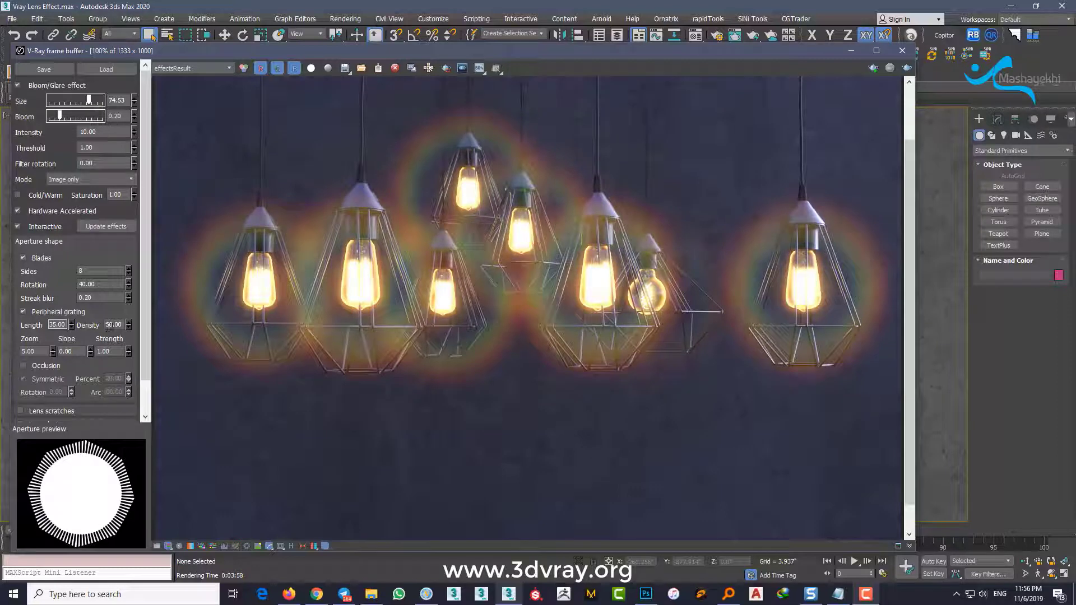
pyautogui.doubleClick(110, 326)
pyautogui.doubleClick(121, 324)
pyautogui.write('50')
pyautogui.press('Return')
# Step: Try a peripheral grating density of 30 and settle on 20
pyautogui.write('30')
pyautogui.press('Return')
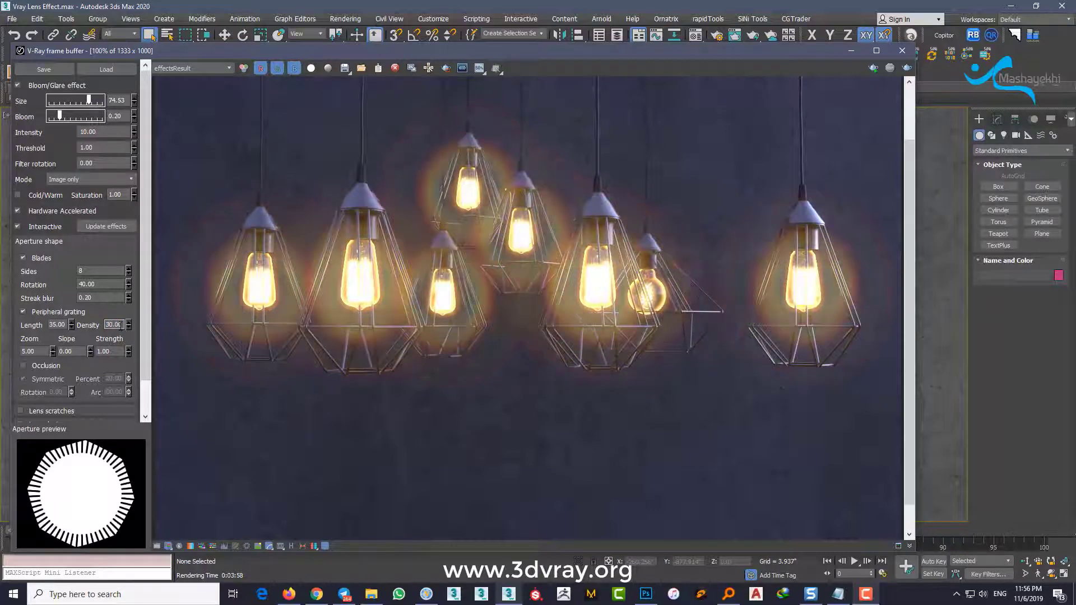
pyautogui.moveTo(121, 324); pyautogui.dragTo(102, 323)
pyautogui.write('20')
pyautogui.press('Return')
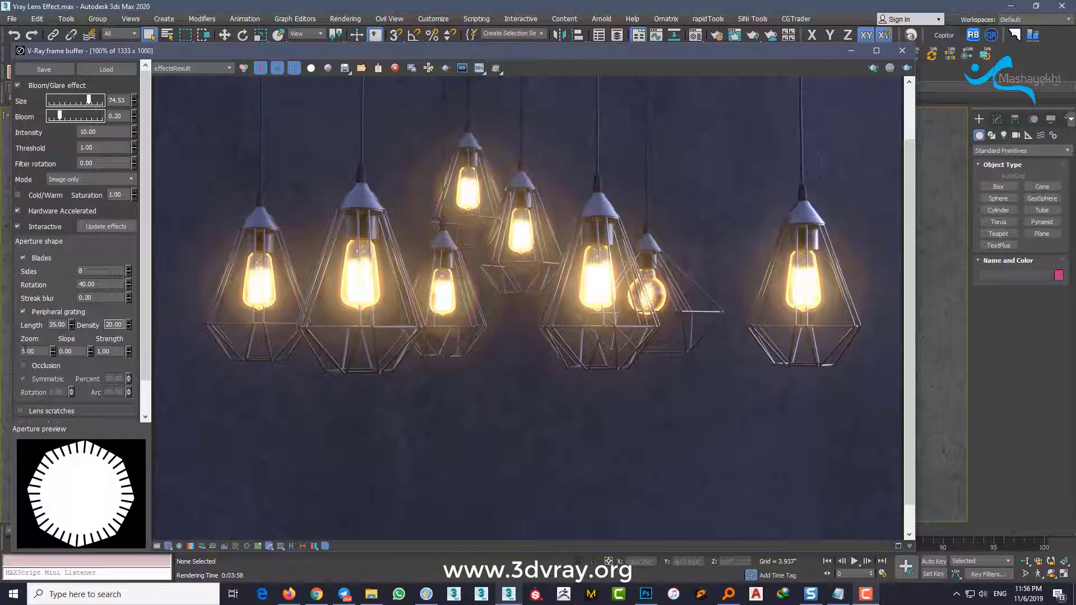
# Step: Try a peripheral grating zoom of 10 and set it back to 5
pyautogui.moveTo(33, 351); pyautogui.dragTo(9, 349)
pyautogui.write('10')
pyautogui.press('Return')
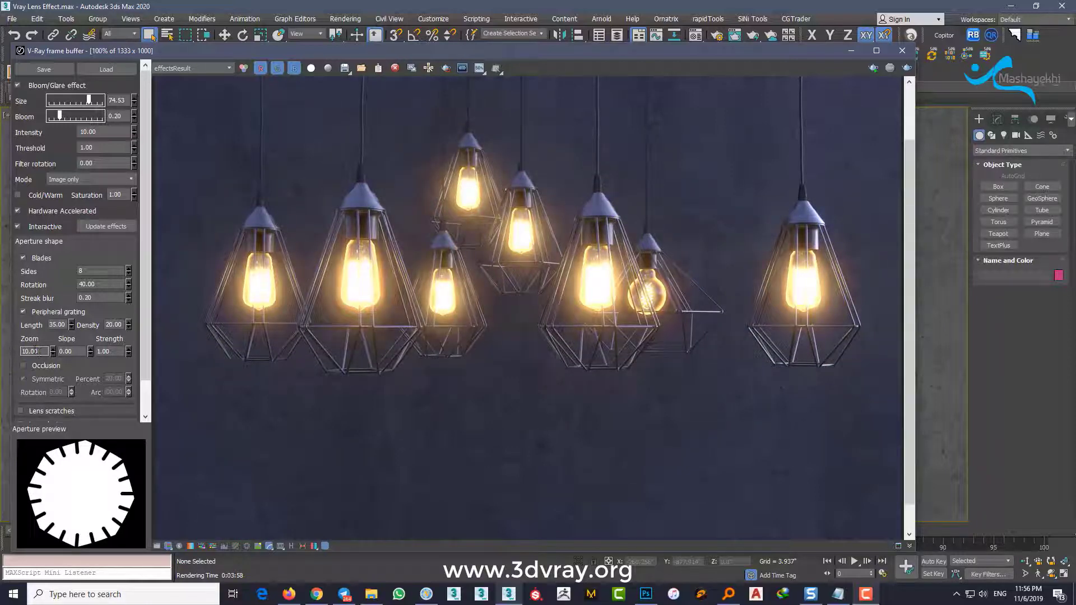
pyautogui.doubleClick(35, 351)
pyautogui.write('5')
pyautogui.press('Return')
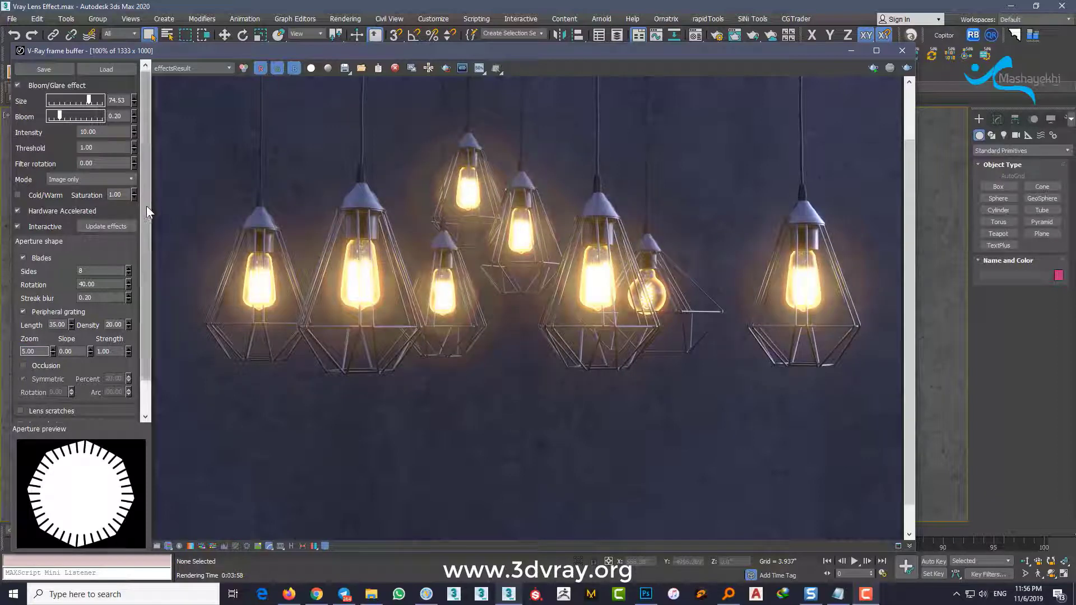
# Step: Enable lens scratches with a rotation of 40 and 3 streaks
pyautogui.scroll(-1, 146, 206)
pyautogui.click(59, 375)
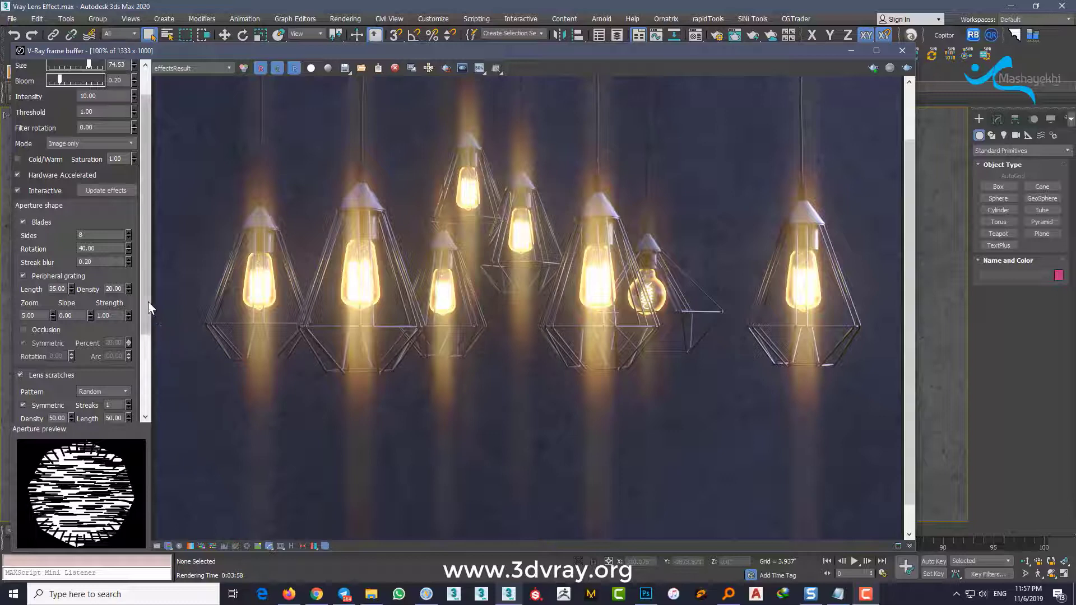
pyautogui.moveTo(146, 298); pyautogui.dragTo(153, 391)
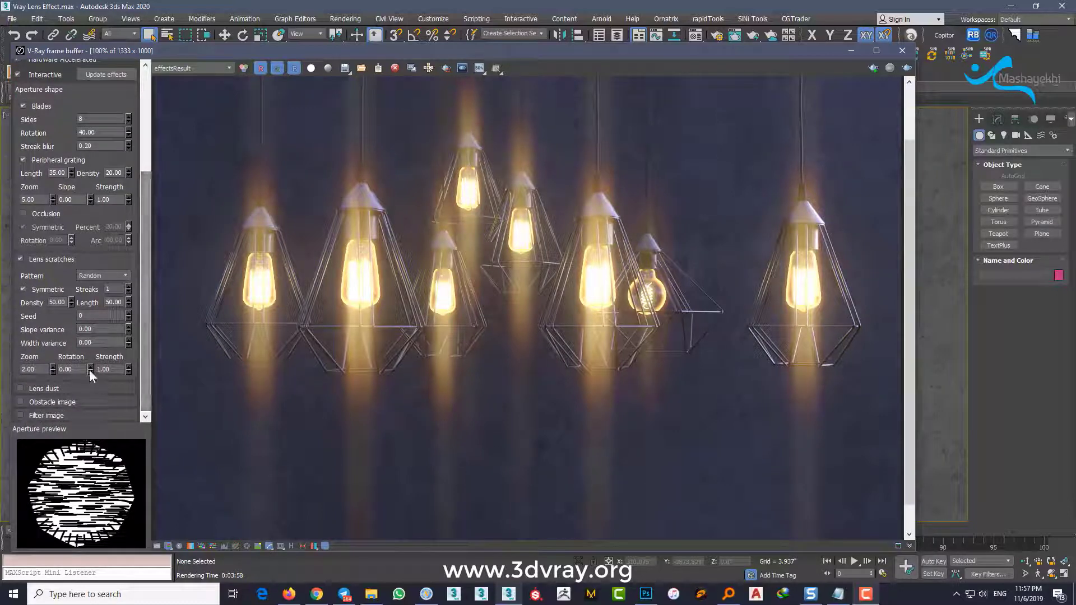
pyautogui.press('Tab')
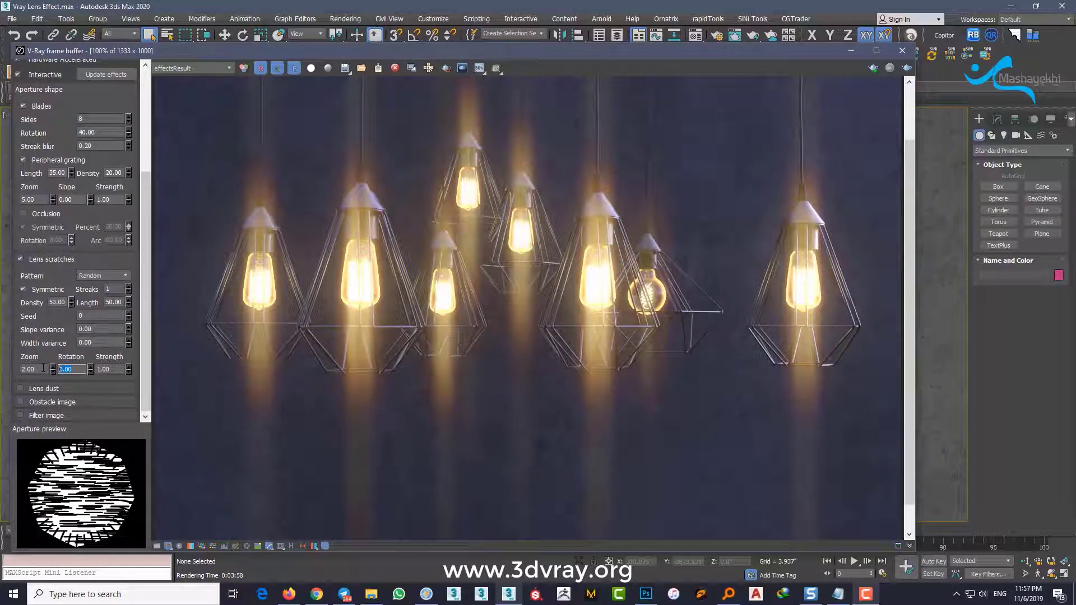
pyautogui.write('40')
pyautogui.press('Return')
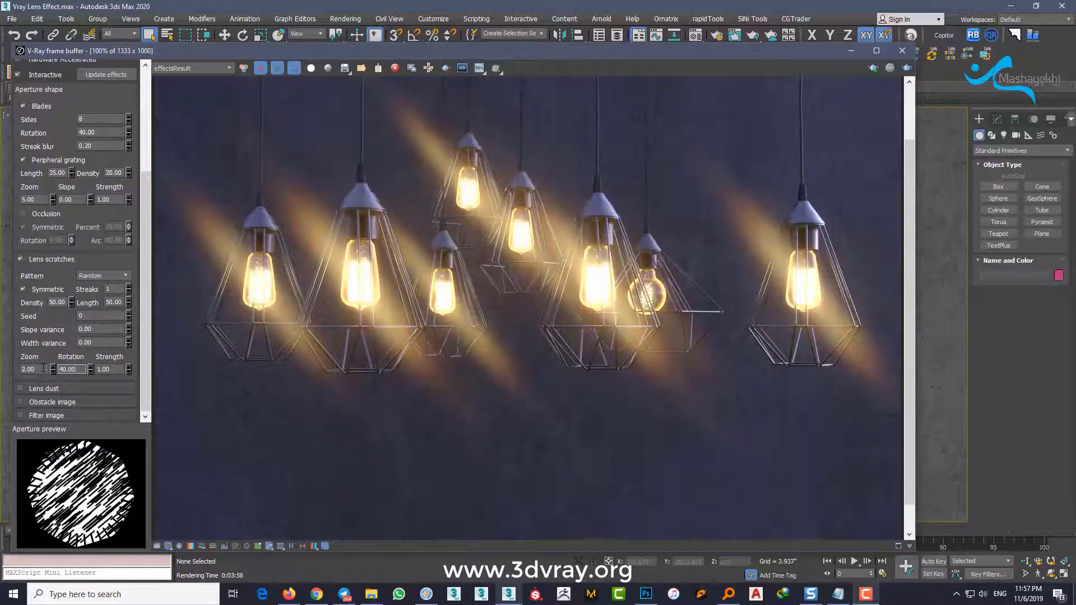
pyautogui.doubleClick(113, 289)
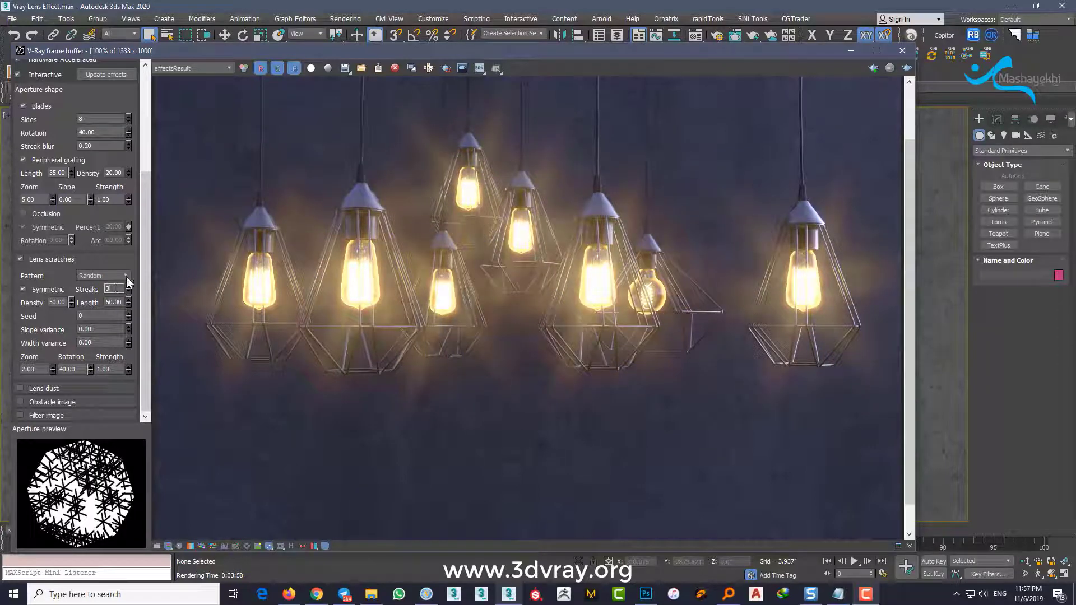
# Step: Try the Stripes, Square and Hexagonal lens scratch patterns and return to Random
pyautogui.click(127, 274)
pyautogui.click(120, 275)
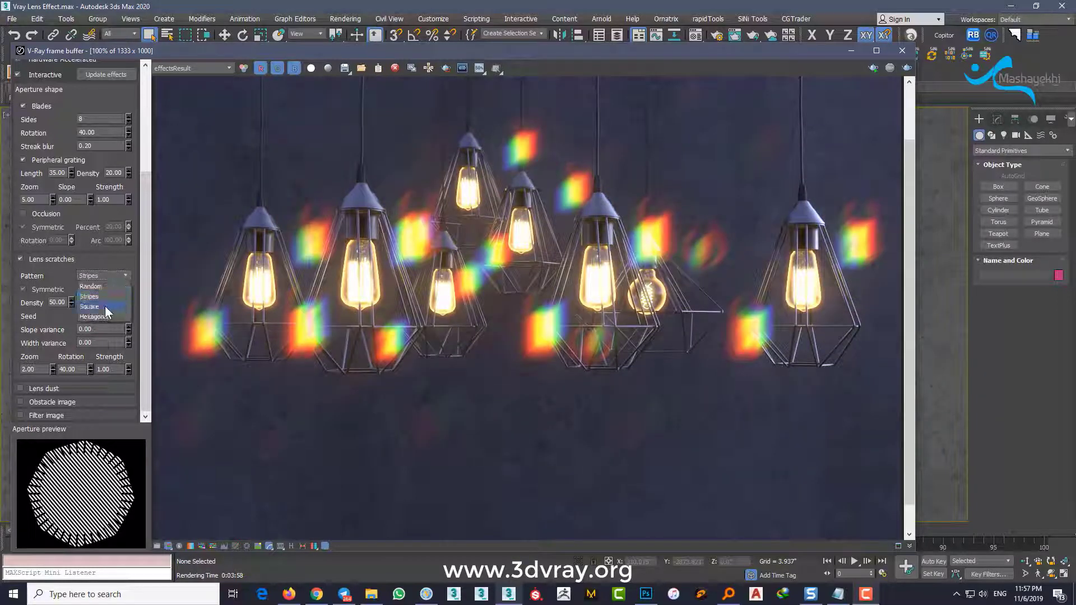
pyautogui.press('Escape')
pyautogui.press('Down')
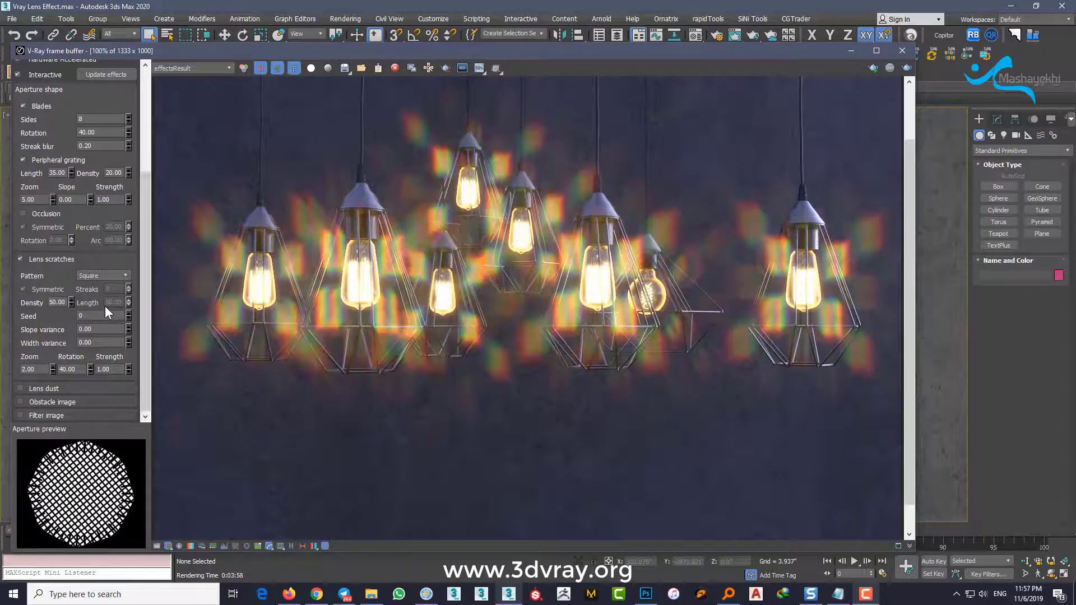
pyautogui.click(125, 276)
pyautogui.click(100, 316)
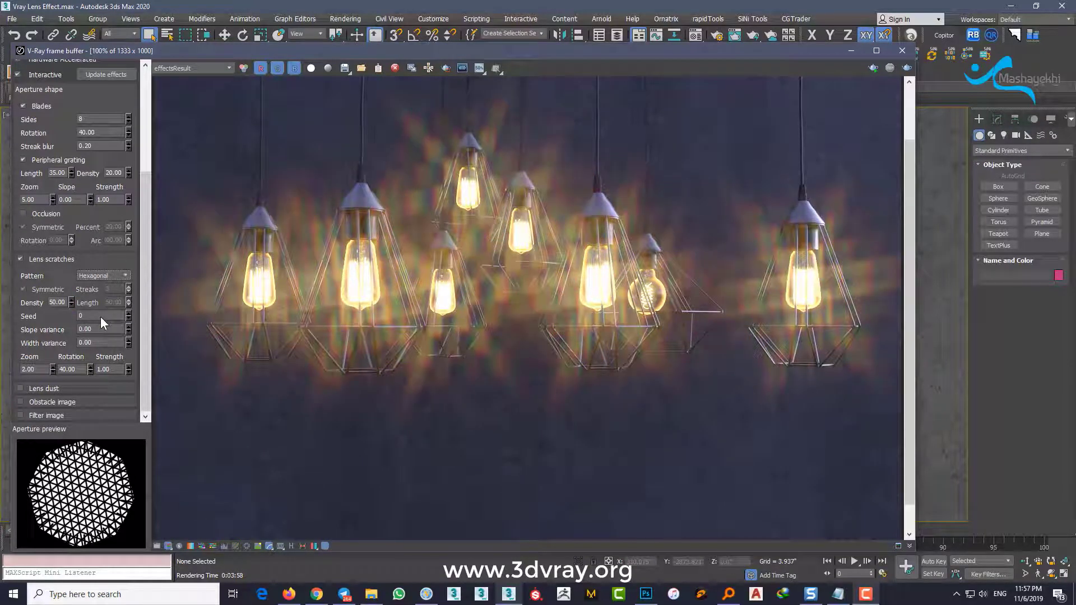
pyautogui.click(127, 277)
pyautogui.click(101, 316)
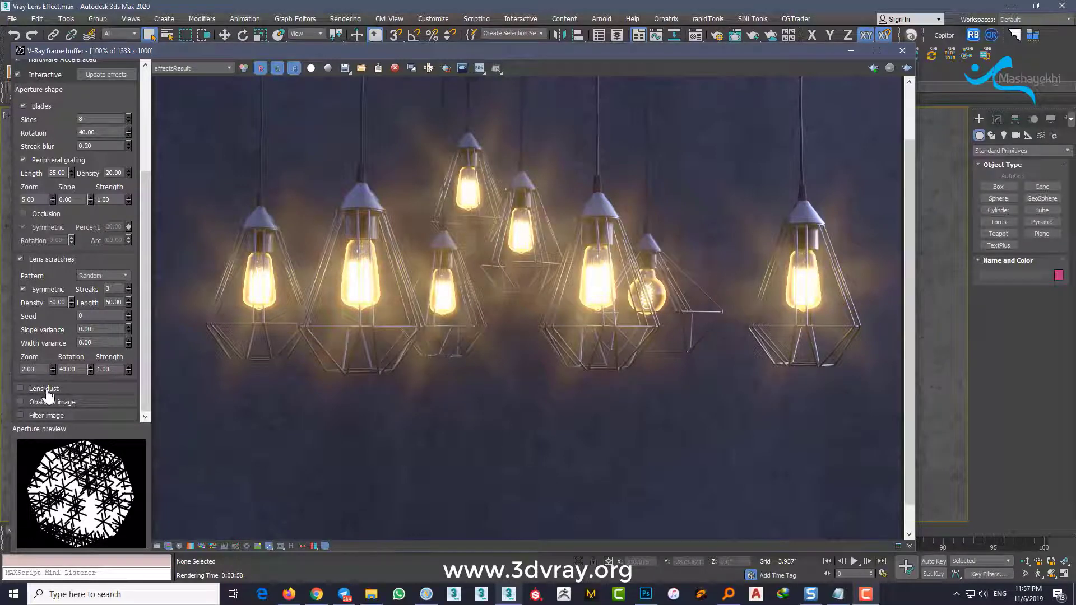
# Step: Enable lens dust and turn off lens scratches
pyautogui.click(39, 390)
pyautogui.scroll(-3, 144, 327)
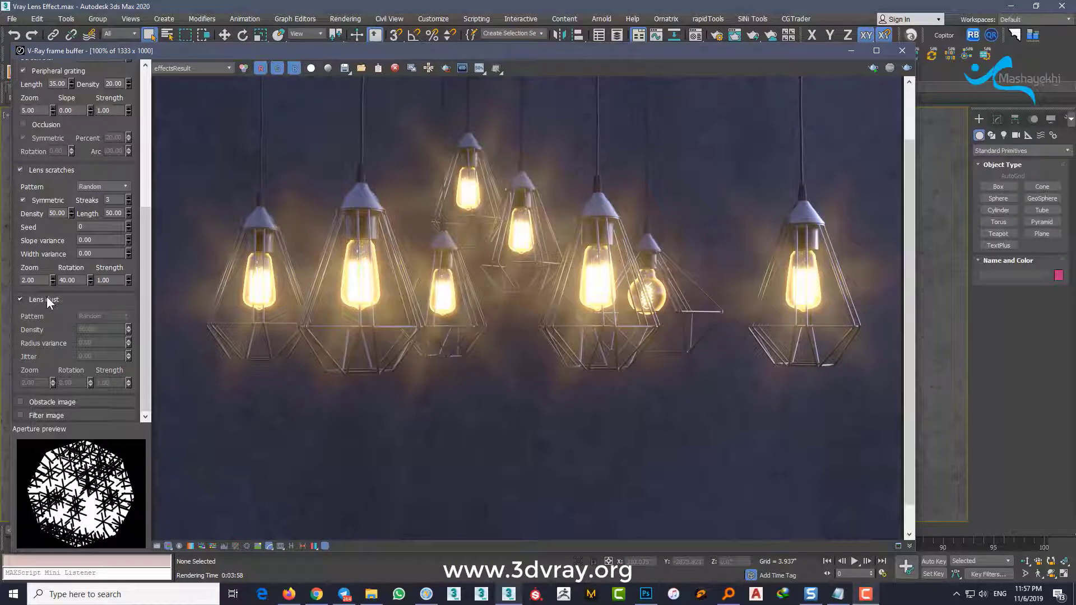
pyautogui.click(20, 170)
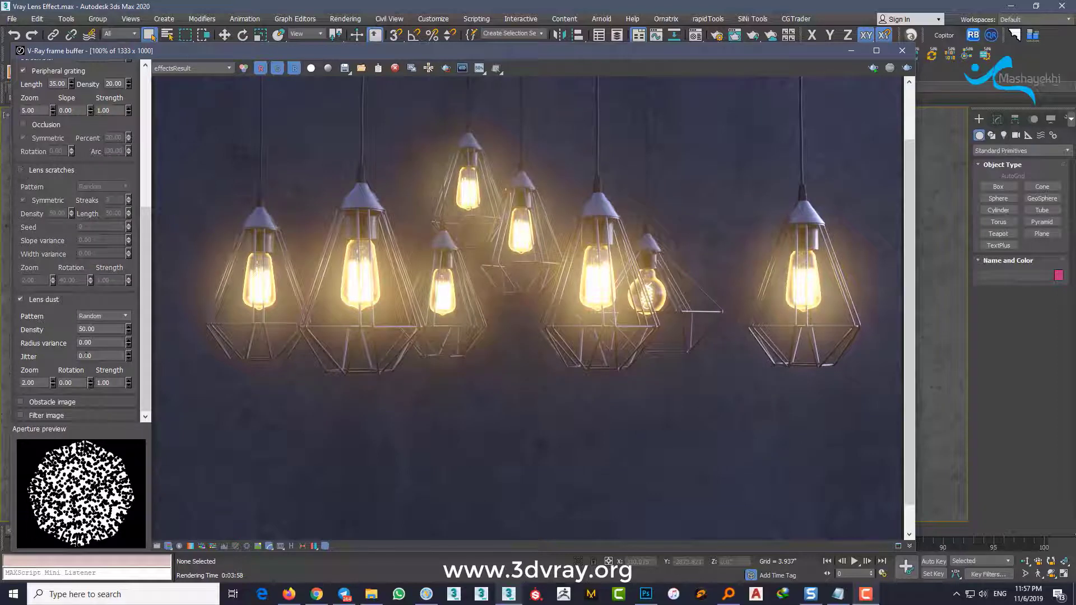
# Step: Try lens dust densities of 20, 100 and 85 and set the density back to 50
pyautogui.doubleClick(108, 329)
pyautogui.write('20')
pyautogui.press('Return')
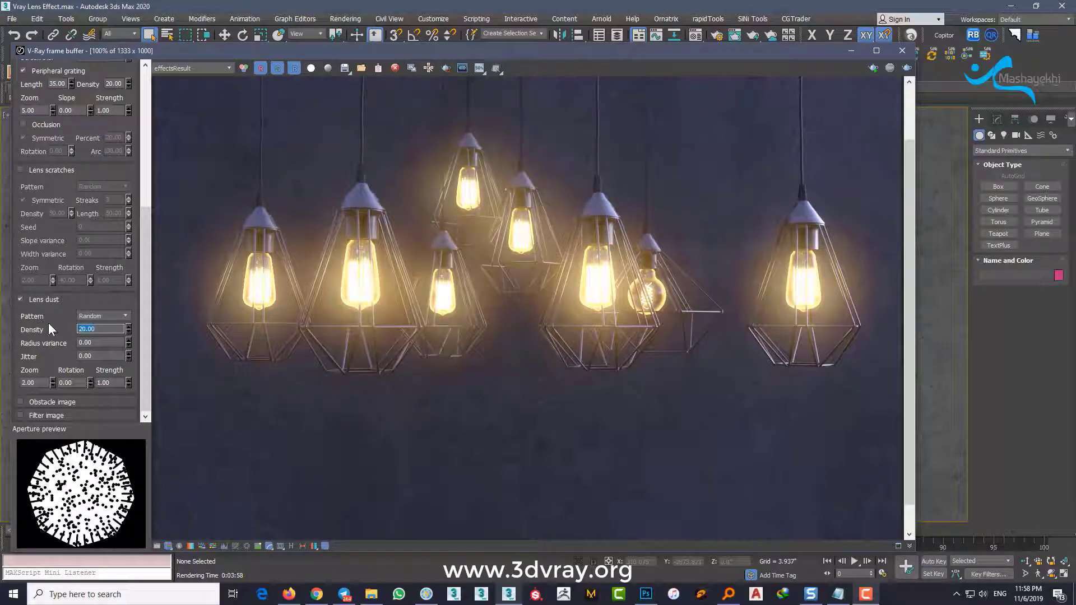
pyautogui.write('100')
pyautogui.press('Return')
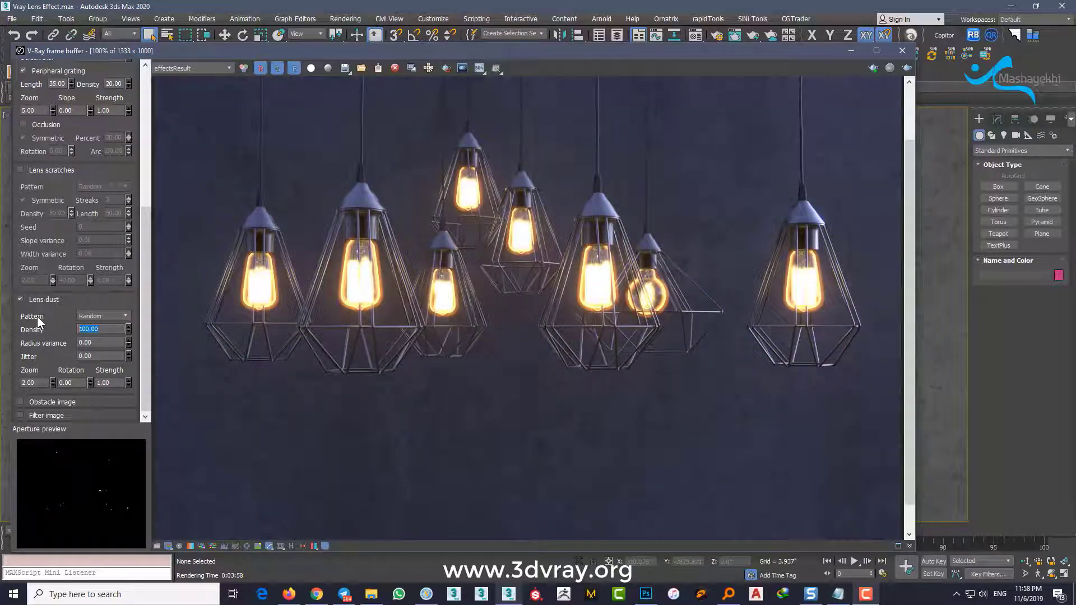
pyautogui.write('85')
pyautogui.press('Return')
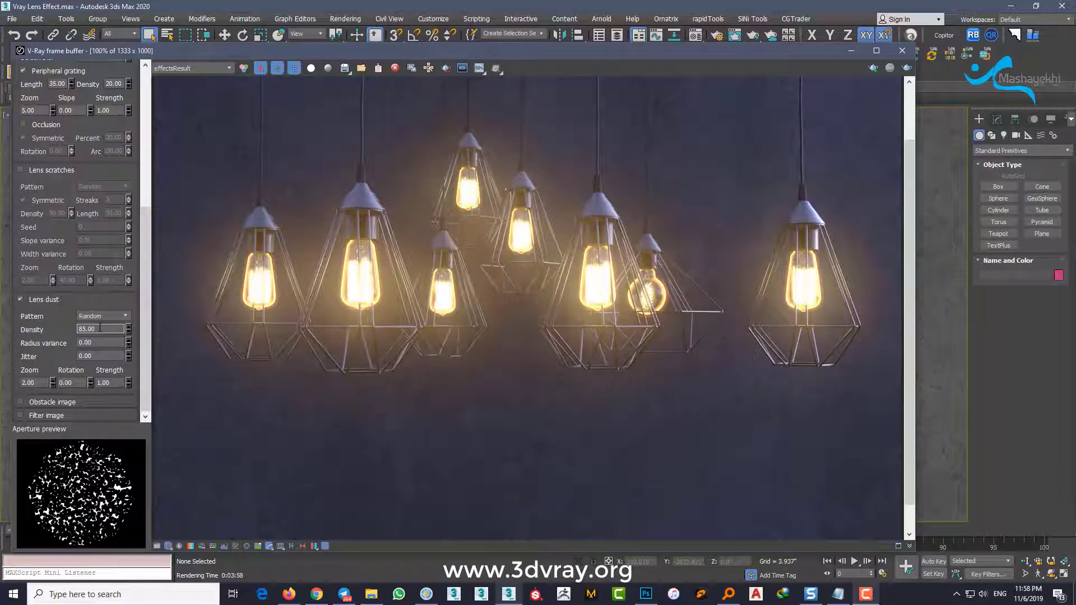
pyautogui.moveTo(100, 328); pyautogui.dragTo(34, 330)
pyautogui.write('50')
pyautogui.press('Return')
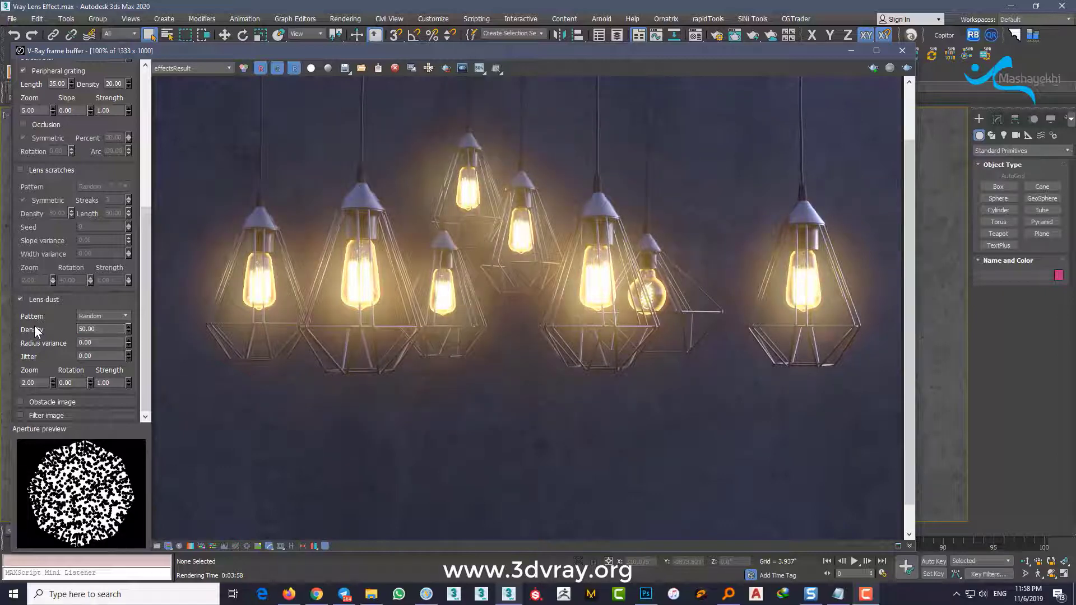
# Step: Try the Square lens dust pattern and switch it to Hexagonal
pyautogui.click(105, 316)
pyautogui.click(110, 318)
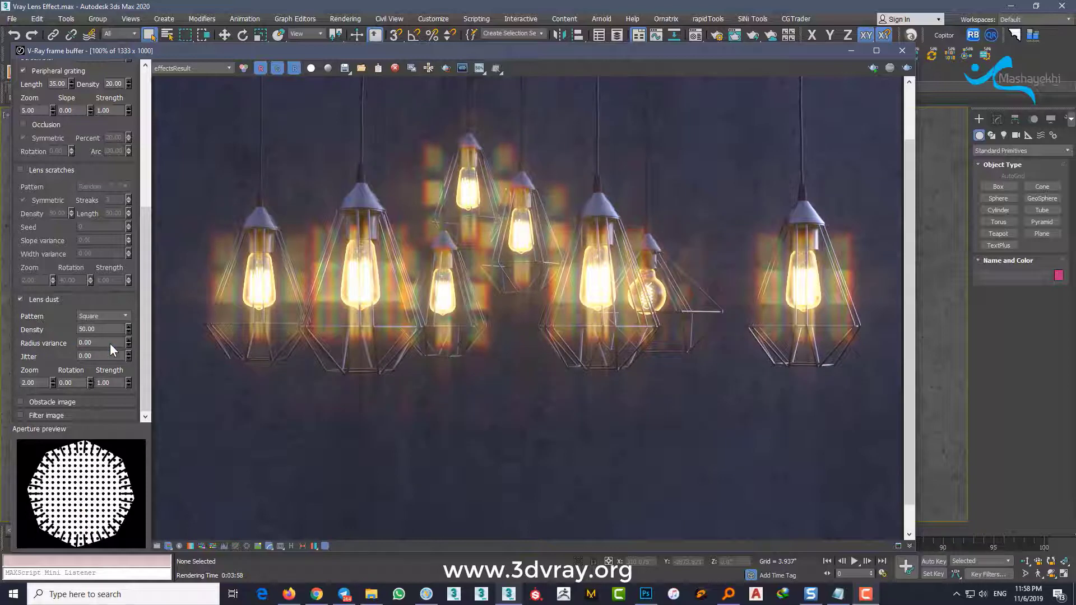
pyautogui.click(120, 315)
pyautogui.click(140, 317)
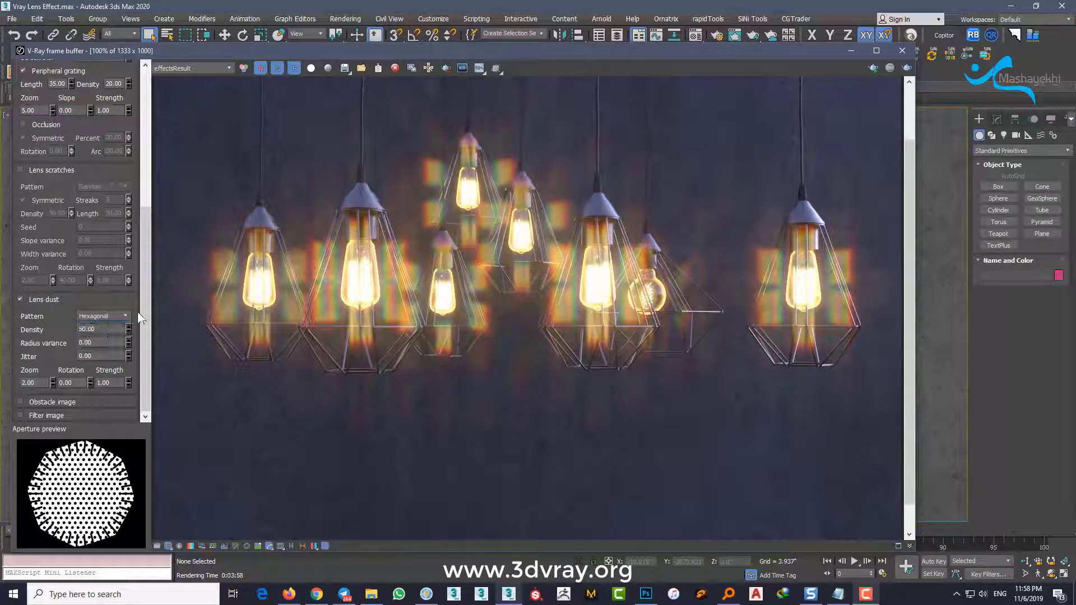
# Step: Return the lens dust pattern to Random, turn lens dust off and enable the filter image
pyautogui.press('Up')
pyautogui.press('Up')
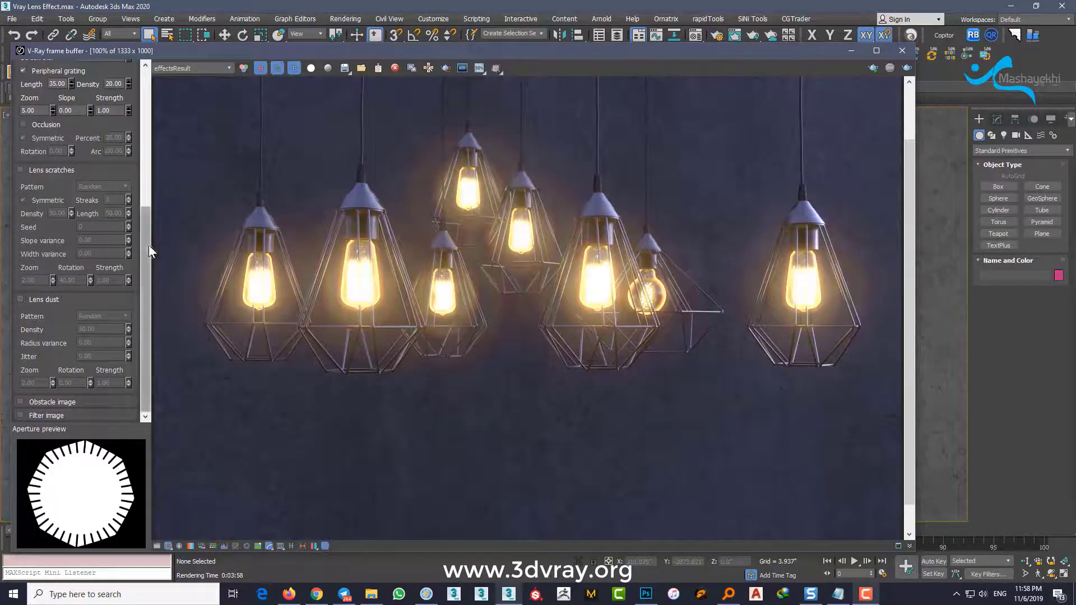
pyautogui.click(50, 415)
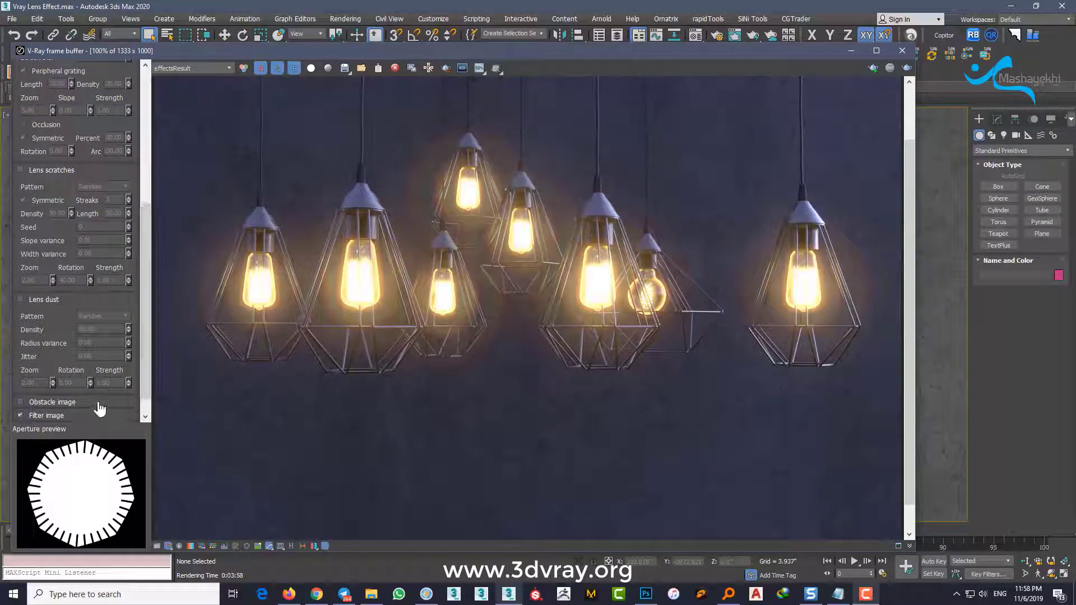
pyautogui.scroll(-1, 140, 356)
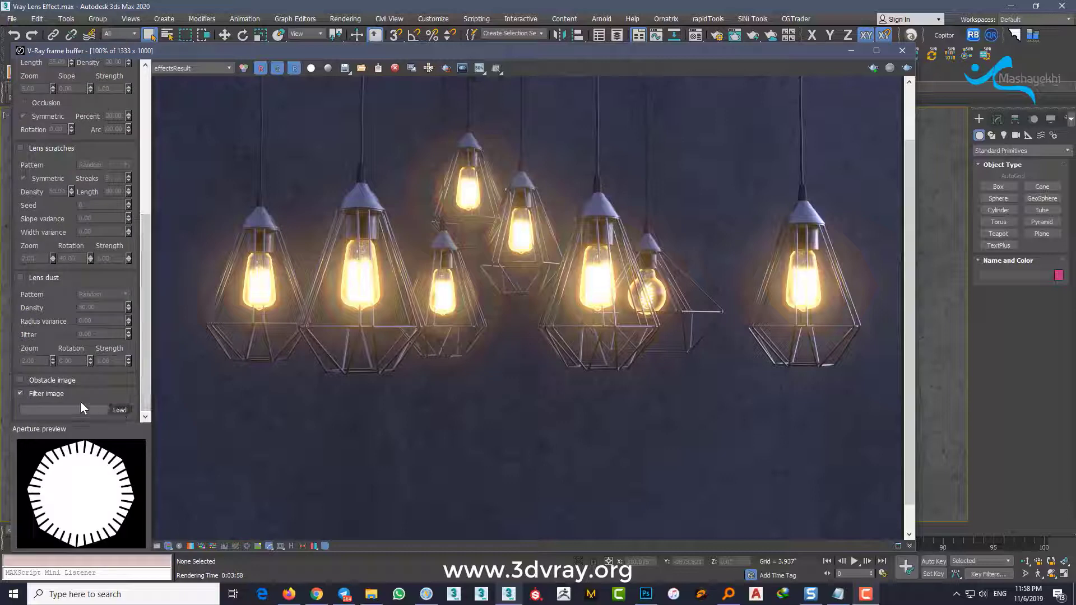
# Step: Launch the V-Ray Filter generator tool from the Chaos Group programs and place its window over the render
pyautogui.click(6, 596)
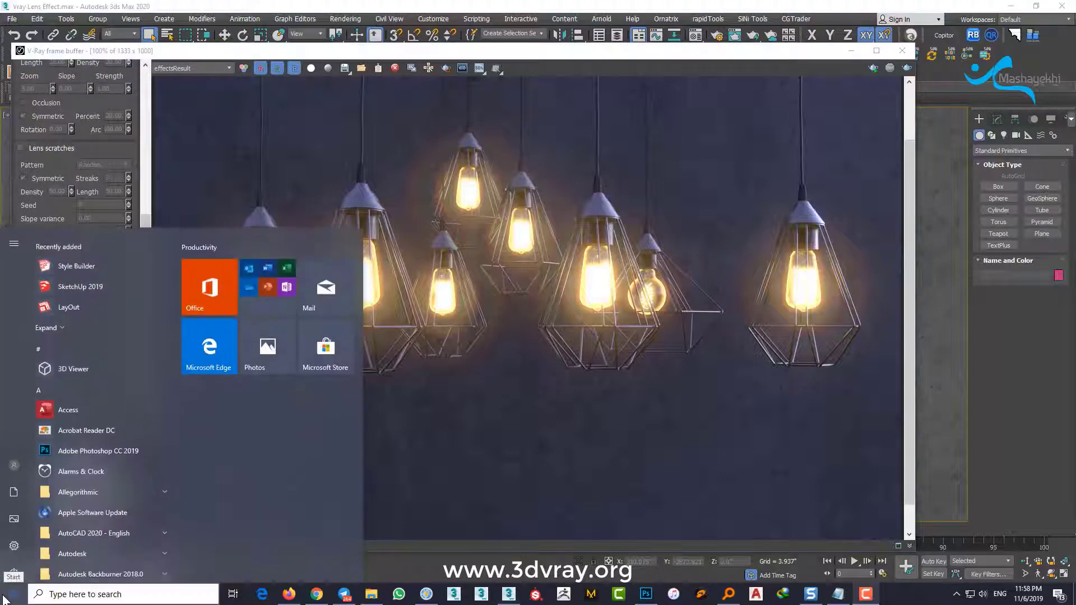
pyautogui.scroll(-3, 112, 421)
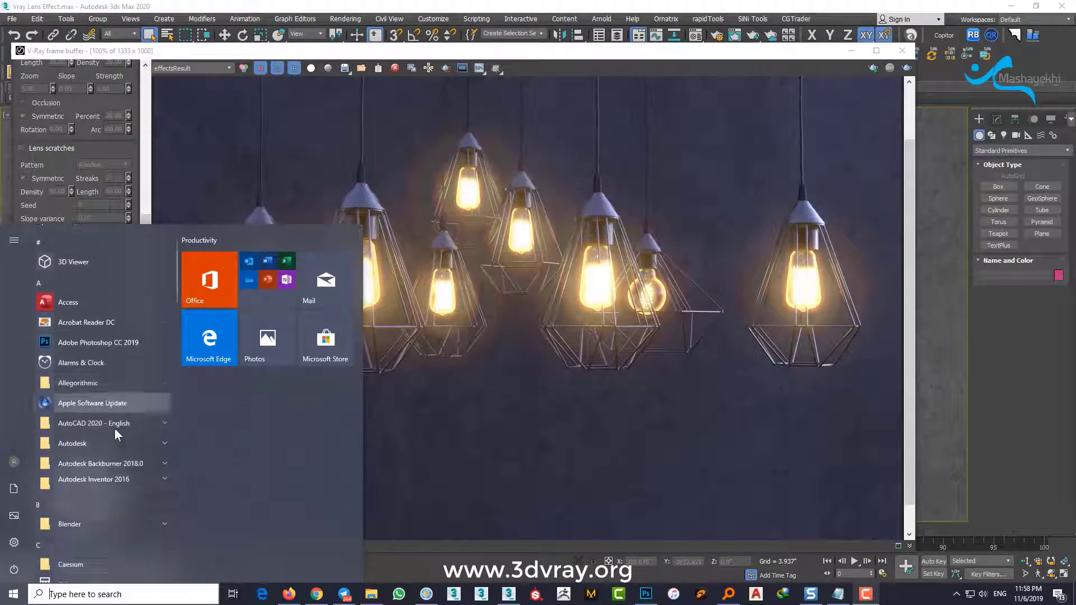
pyautogui.scroll(-2, 120, 428)
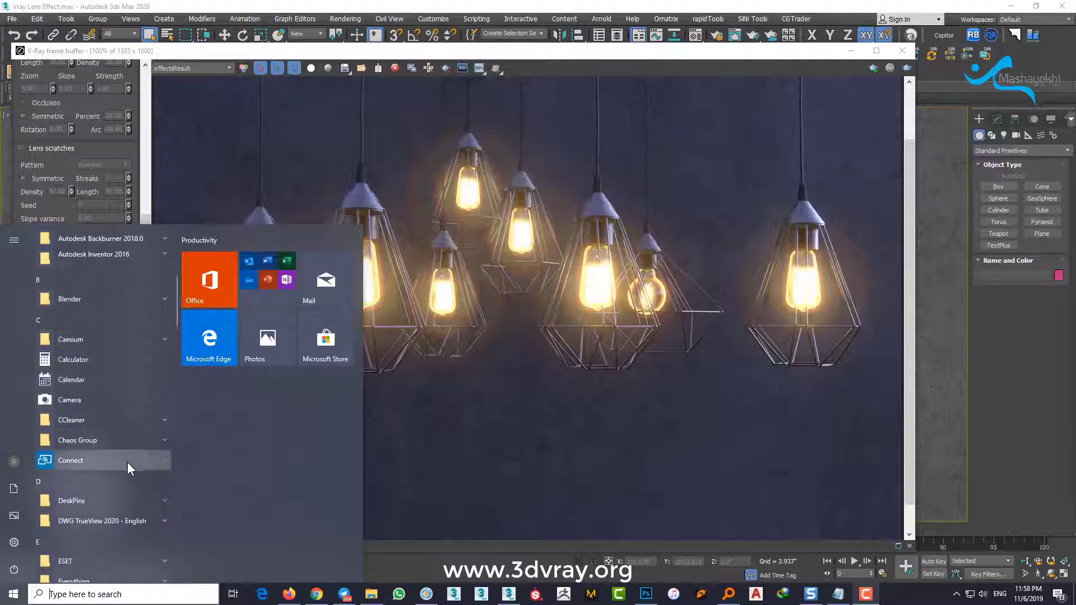
pyautogui.click(150, 440)
pyautogui.scroll(-3, 139, 421)
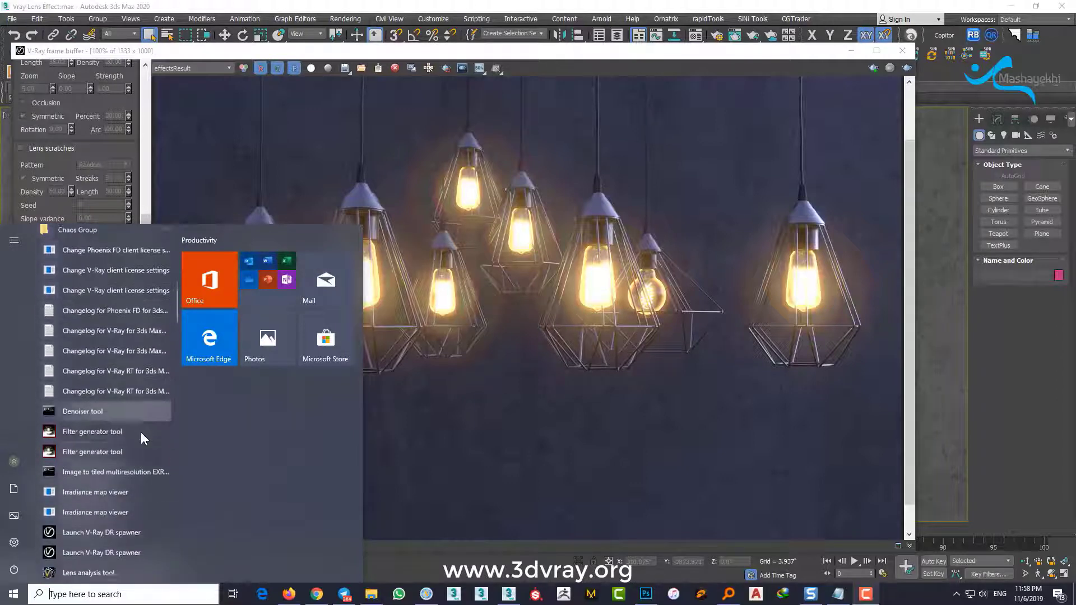
pyautogui.click(112, 447)
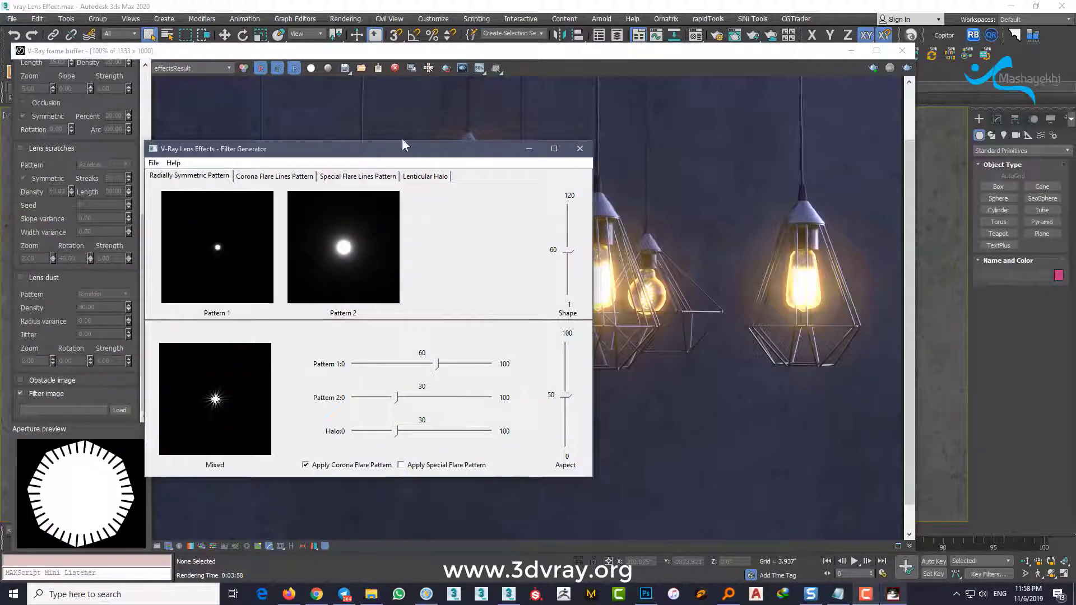
pyautogui.moveTo(401, 140); pyautogui.dragTo(628, 165)
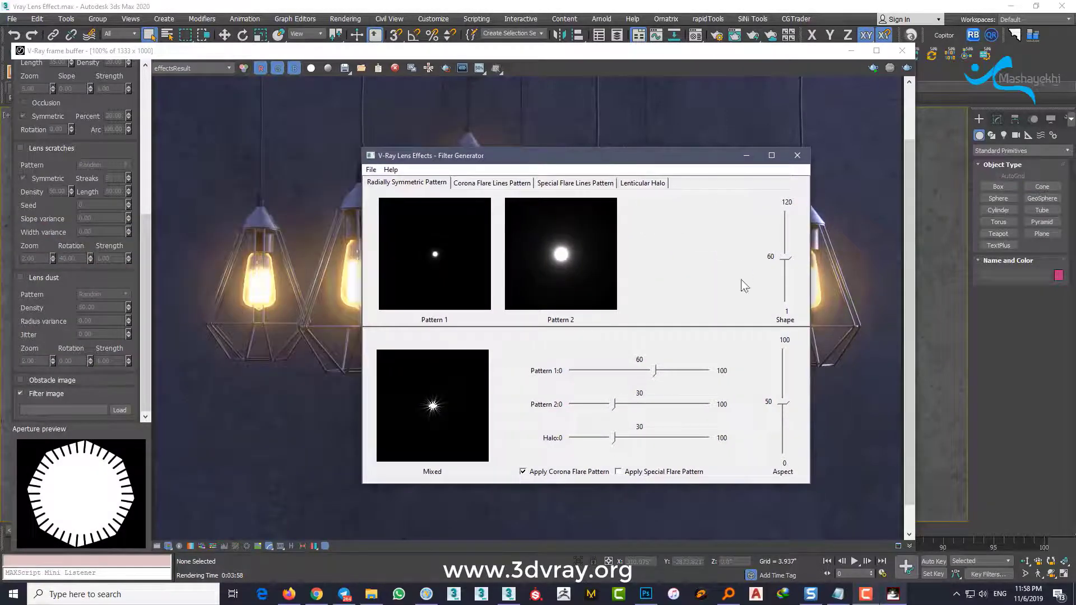
# Step: Set the radially symmetric pattern's shape to 16, with mix amounts of 61 for Pattern 1, 84 for Pattern 2 and 41 for Halo
pyautogui.moveTo(785, 257); pyautogui.dragTo(790, 293)
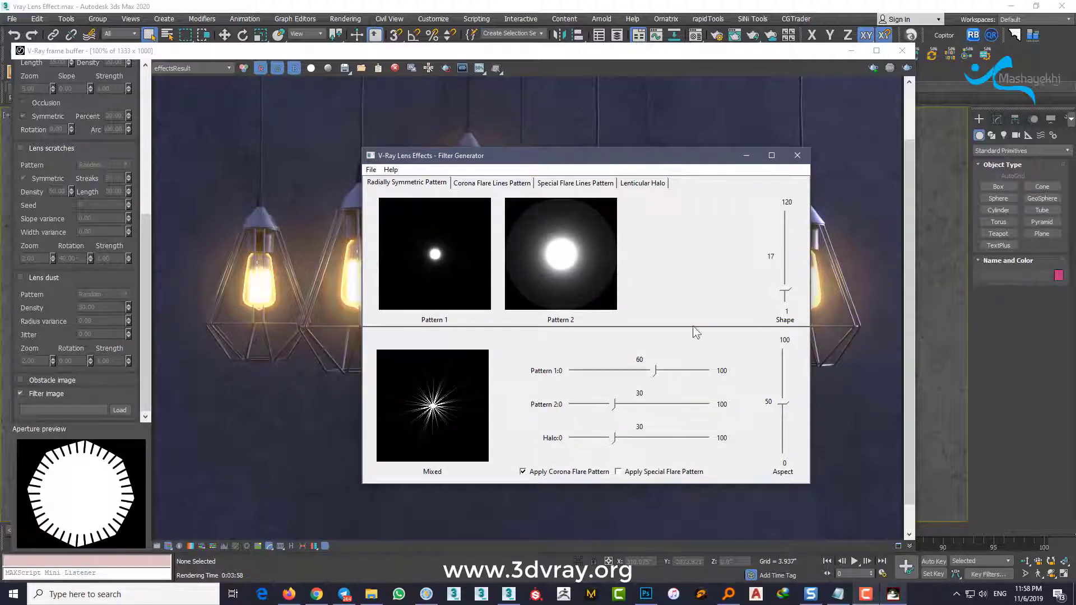
pyautogui.moveTo(653, 370)
pyautogui.mouseDown()
pyautogui.moveTo(681, 371)
pyautogui.moveTo(656, 372)
pyautogui.mouseUp()
pyautogui.moveTo(614, 404); pyautogui.dragTo(691, 400)
pyautogui.moveTo(613, 434)
pyautogui.mouseDown()
pyautogui.moveTo(659, 437)
pyautogui.moveTo(615, 437)
pyautogui.moveTo(628, 437)
pyautogui.mouseUp()
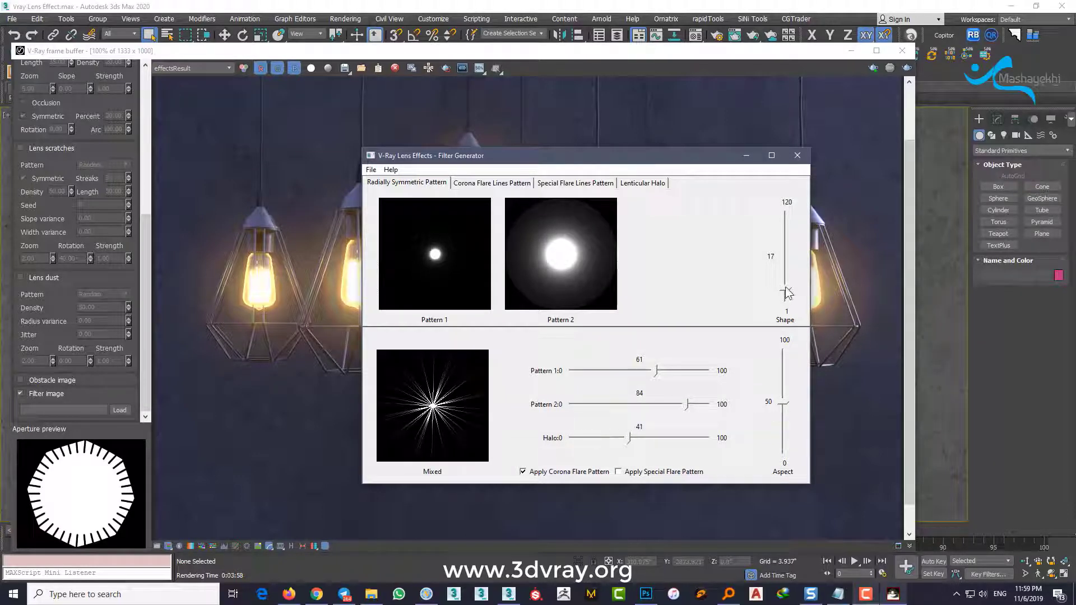
pyautogui.moveTo(786, 293); pyautogui.dragTo(782, 288)
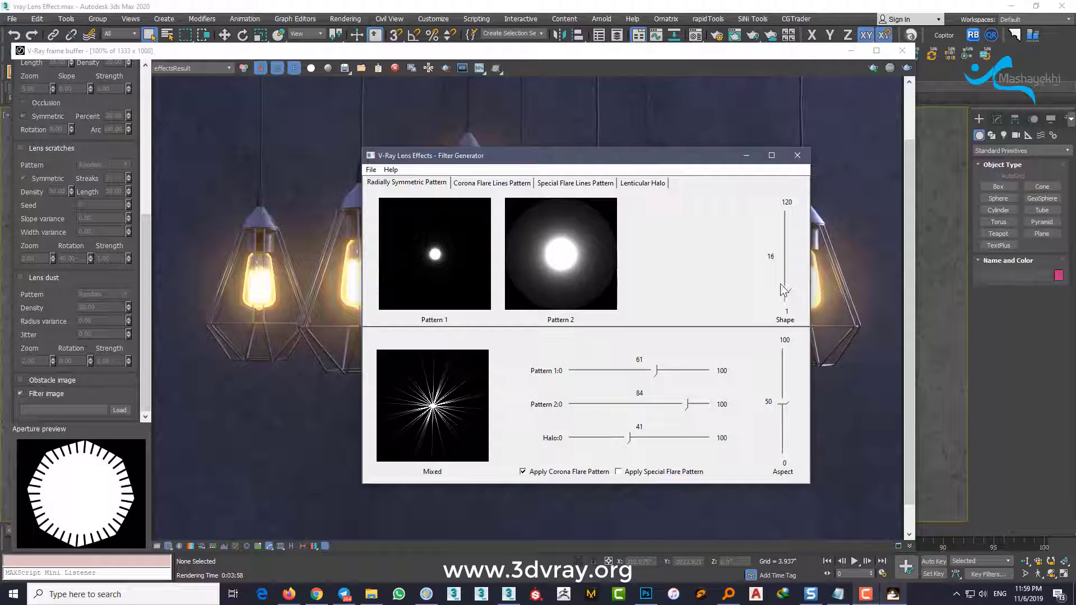
# Step: Set the corona flare lines pattern to a radius of 83 and 80 lines
pyautogui.click(524, 185)
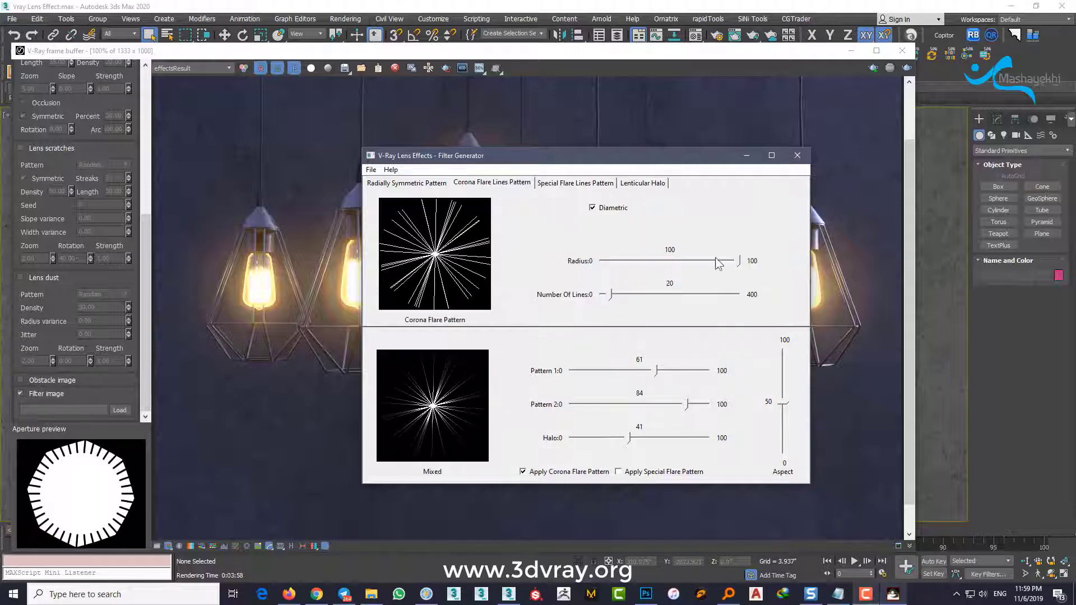
pyautogui.moveTo(738, 261); pyautogui.dragTo(716, 261)
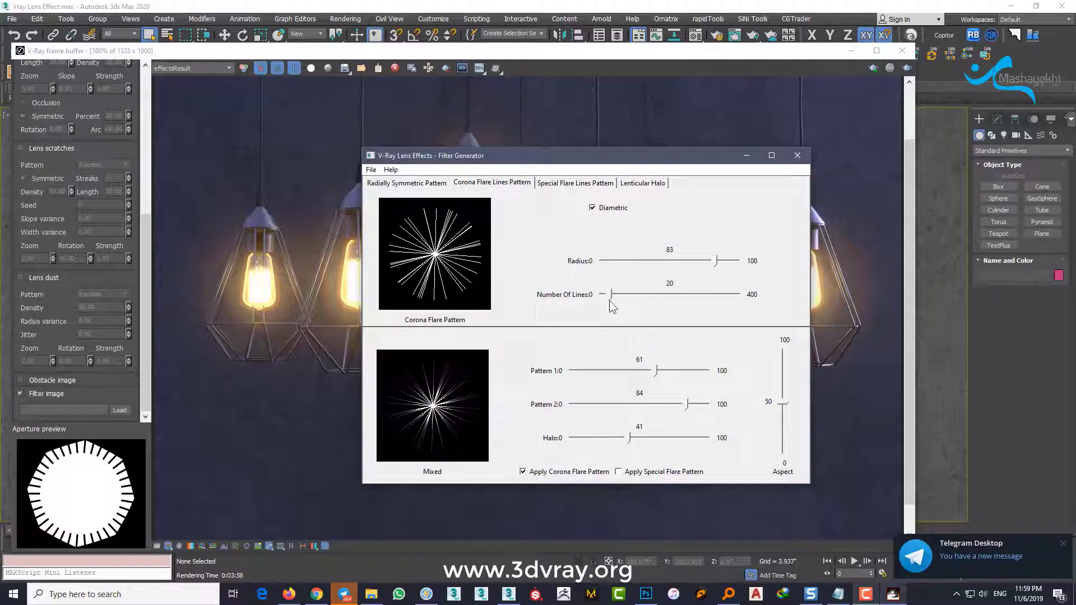
pyautogui.moveTo(609, 301); pyautogui.dragTo(630, 295)
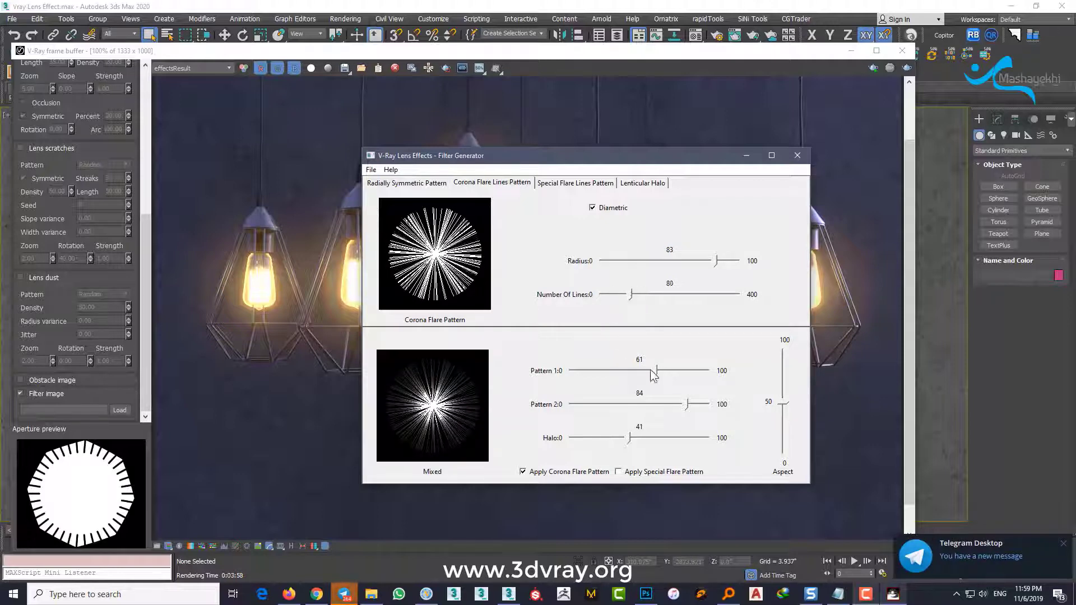
# Step: Set the special flare lines to radius 91, 76 lines, range 51 and rotation 35, and the Pattern 1 mix amount to 68
pyautogui.click(577, 183)
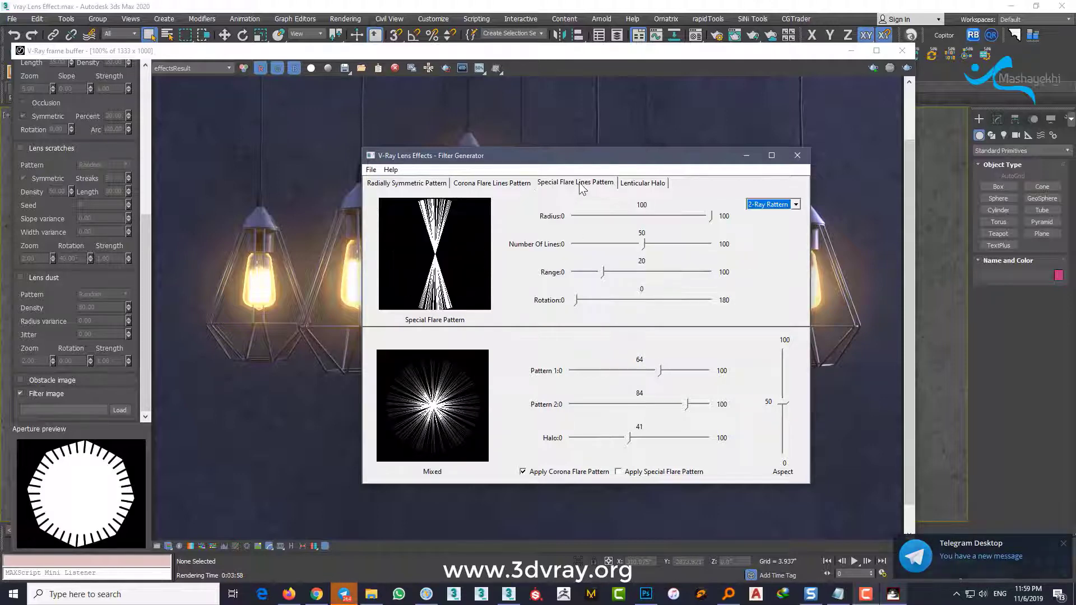
pyautogui.moveTo(710, 215); pyautogui.dragTo(698, 215)
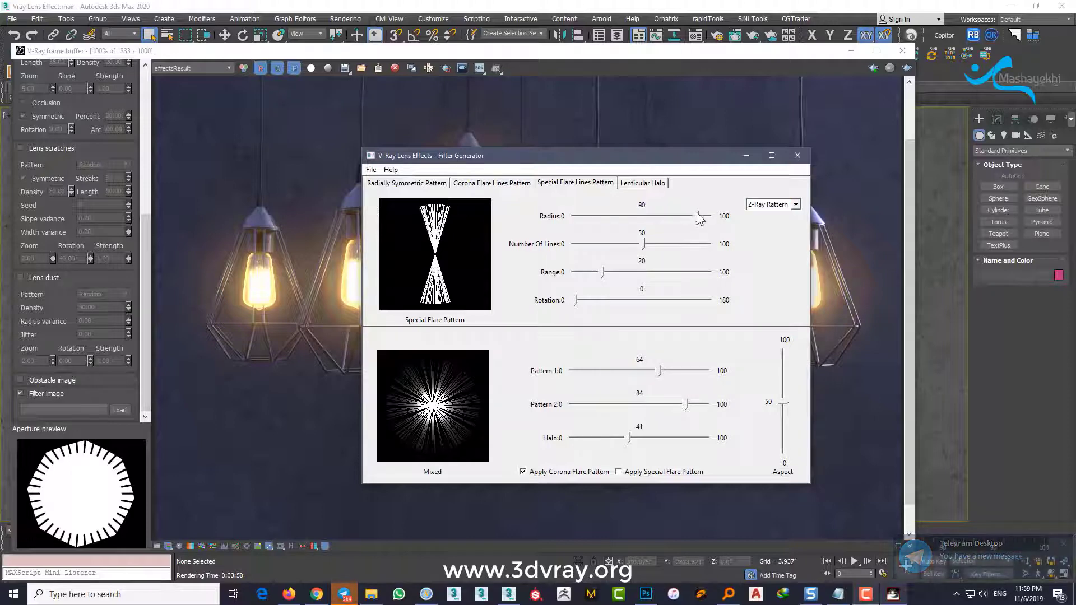
pyautogui.moveTo(645, 246); pyautogui.dragTo(670, 249)
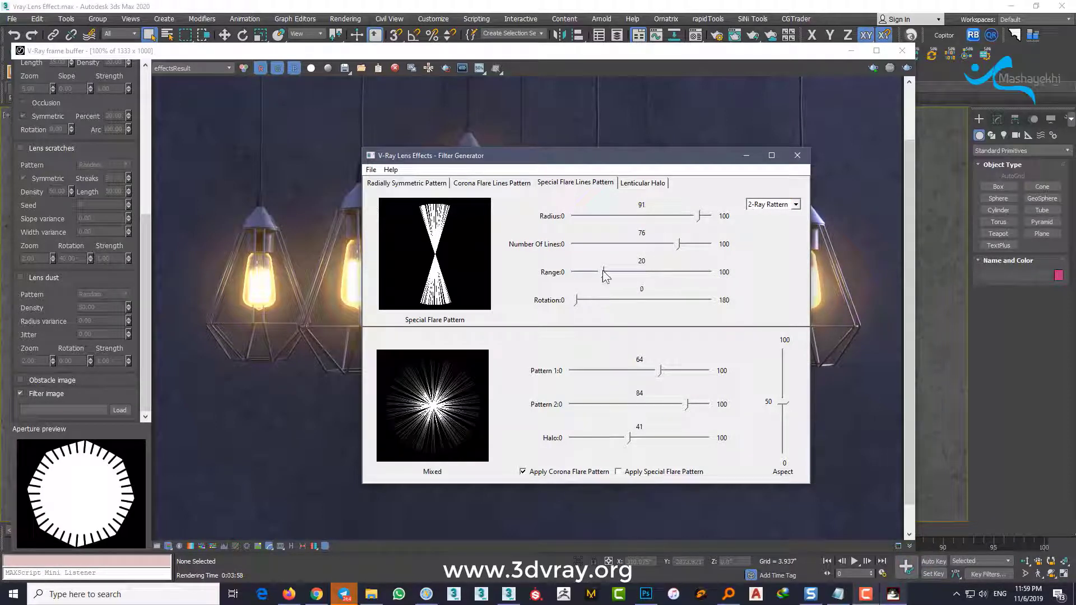
pyautogui.moveTo(602, 272); pyautogui.dragTo(644, 273)
pyautogui.moveTo(585, 302); pyautogui.dragTo(610, 300)
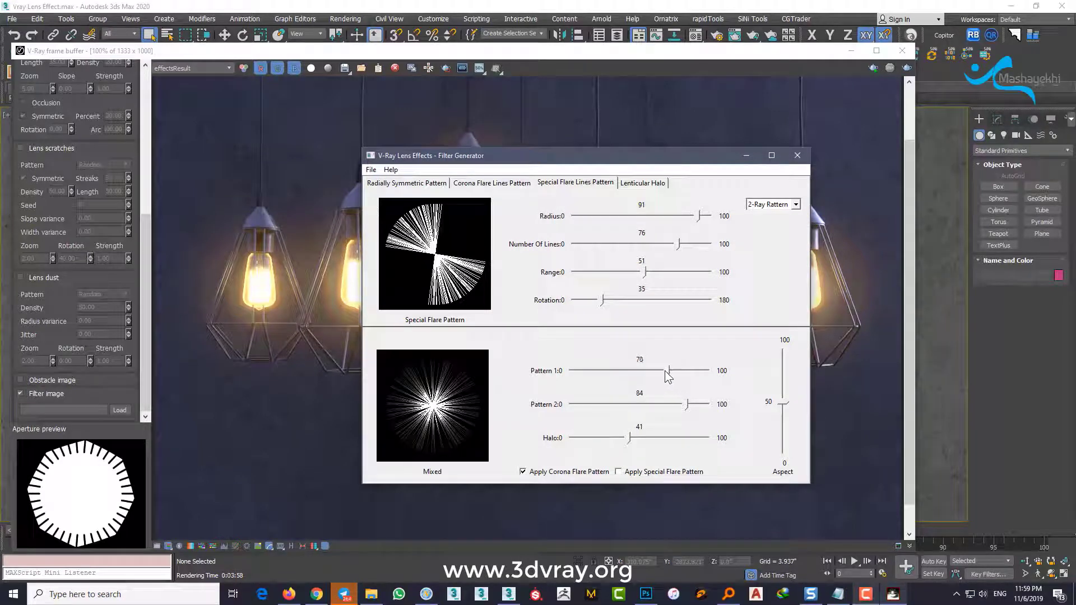
pyautogui.moveTo(666, 371); pyautogui.dragTo(663, 371)
# Step: Set the lenticular halo's inner radius to 28 and outer radius to 110
pyautogui.click(645, 184)
pyautogui.moveTo(671, 260); pyautogui.dragTo(626, 257)
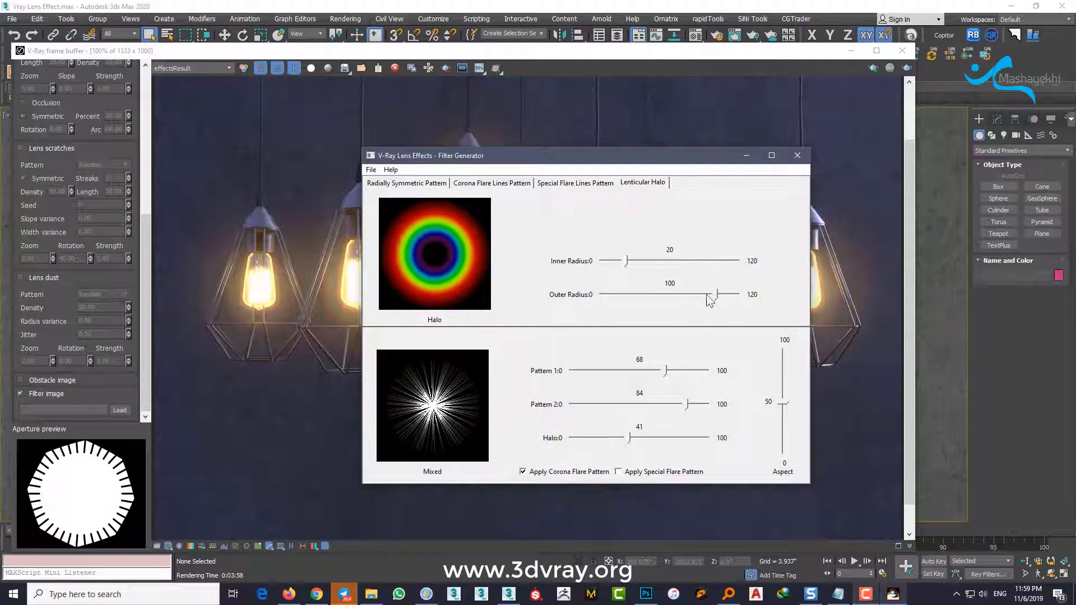
pyautogui.moveTo(716, 294); pyautogui.dragTo(721, 295)
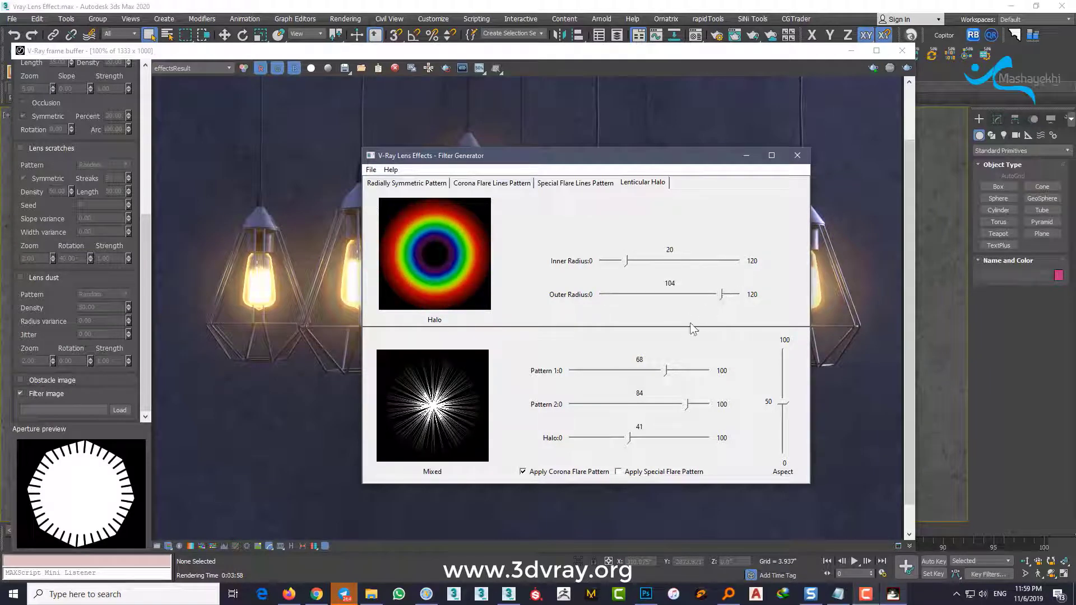
pyautogui.moveTo(626, 261); pyautogui.dragTo(632, 261)
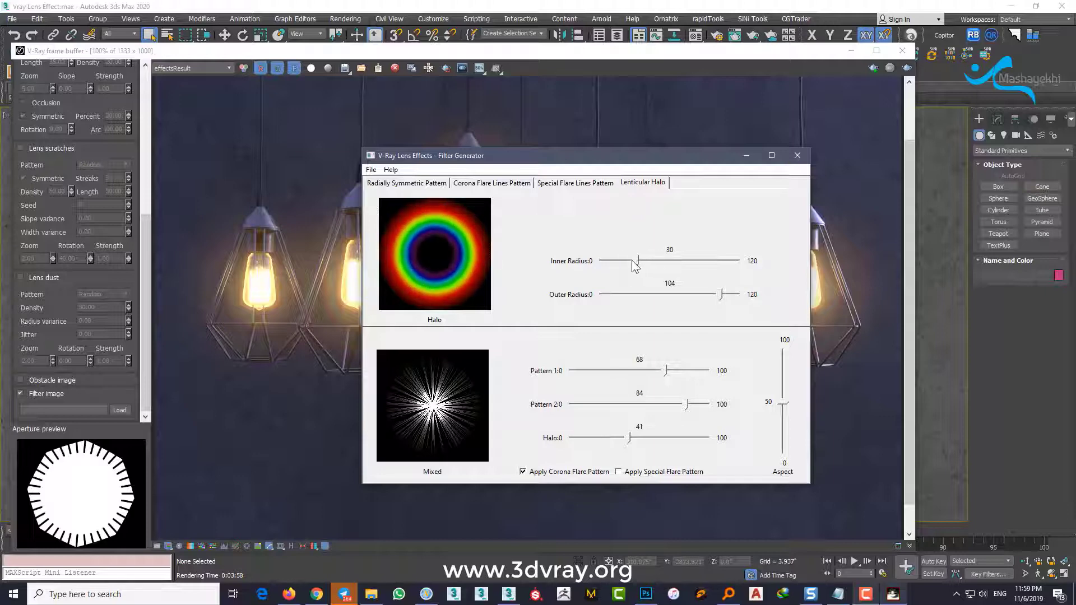
pyautogui.moveTo(723, 300); pyautogui.dragTo(729, 297)
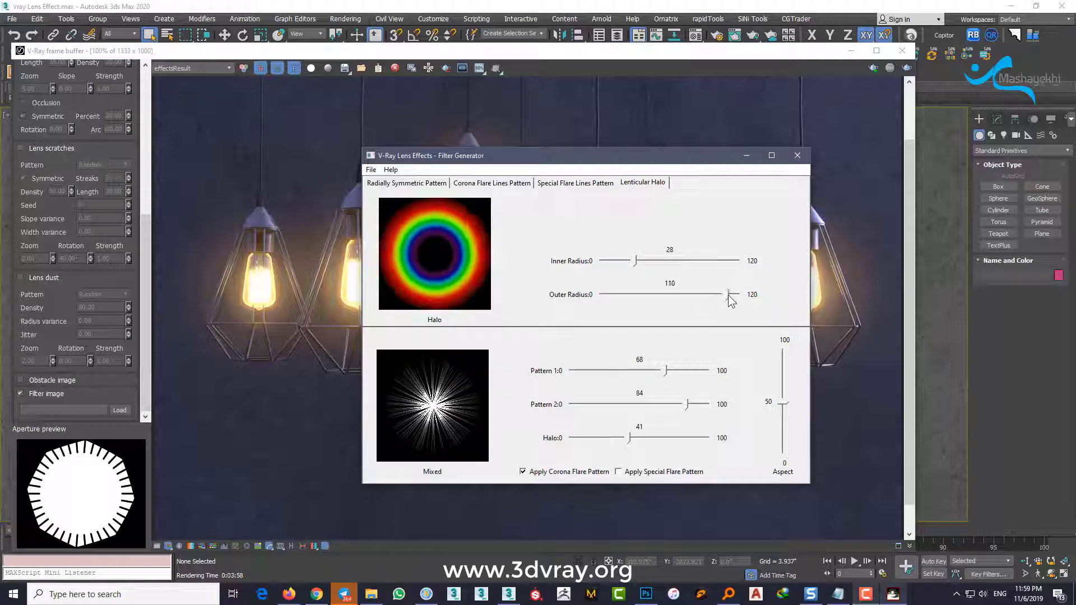
# Step: Export the mixed pattern as a 300x300 HDR file named 01 on the Desktop and close the filter generator
pyautogui.click(371, 170)
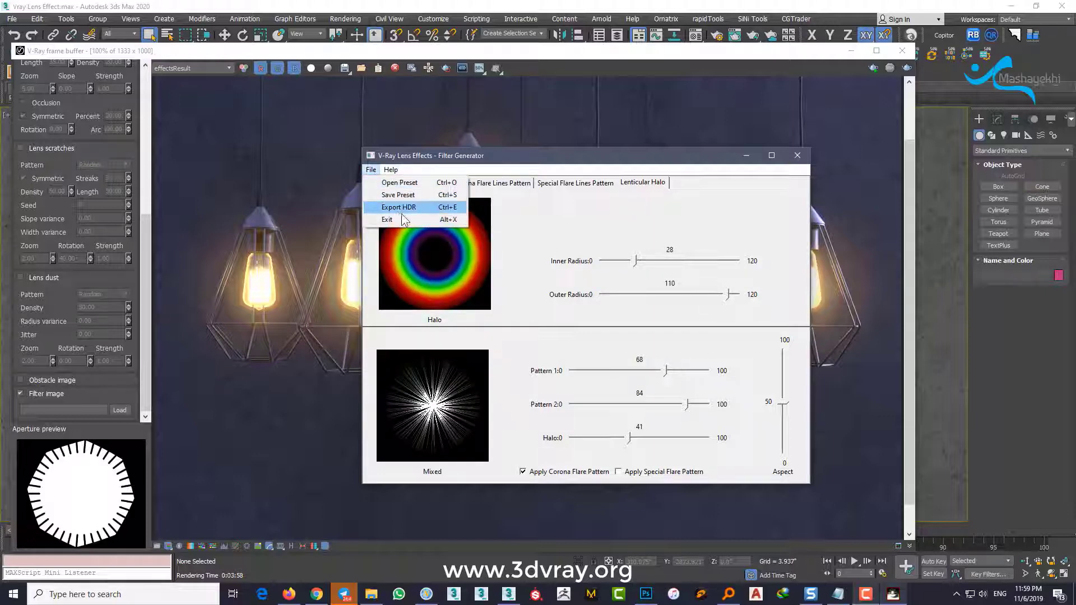
pyautogui.click(425, 207)
pyautogui.click(621, 341)
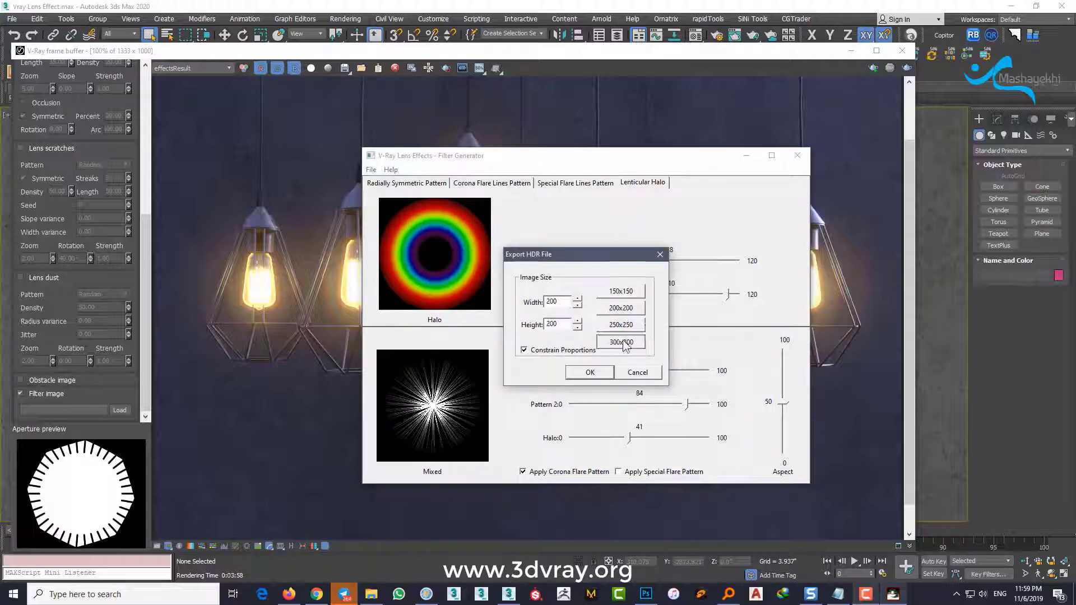
pyautogui.click(590, 372)
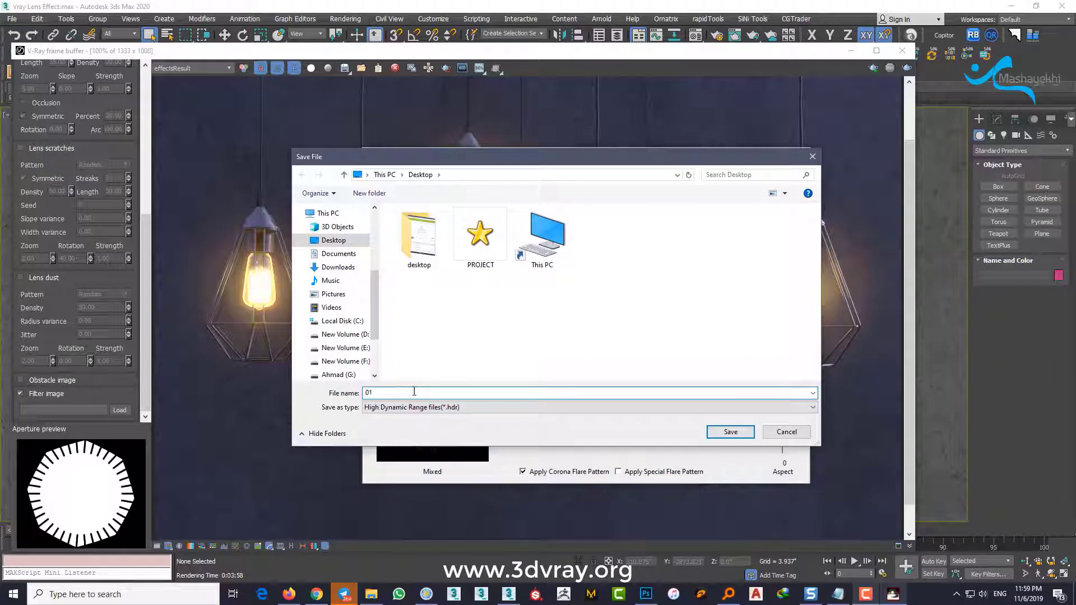
pyautogui.click(735, 432)
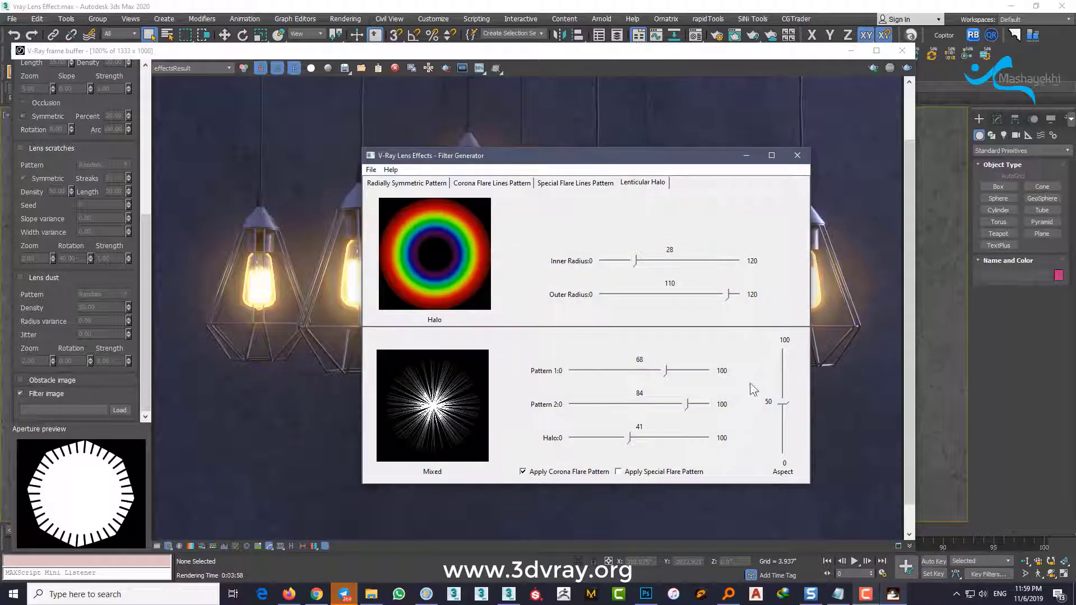
pyautogui.click(797, 155)
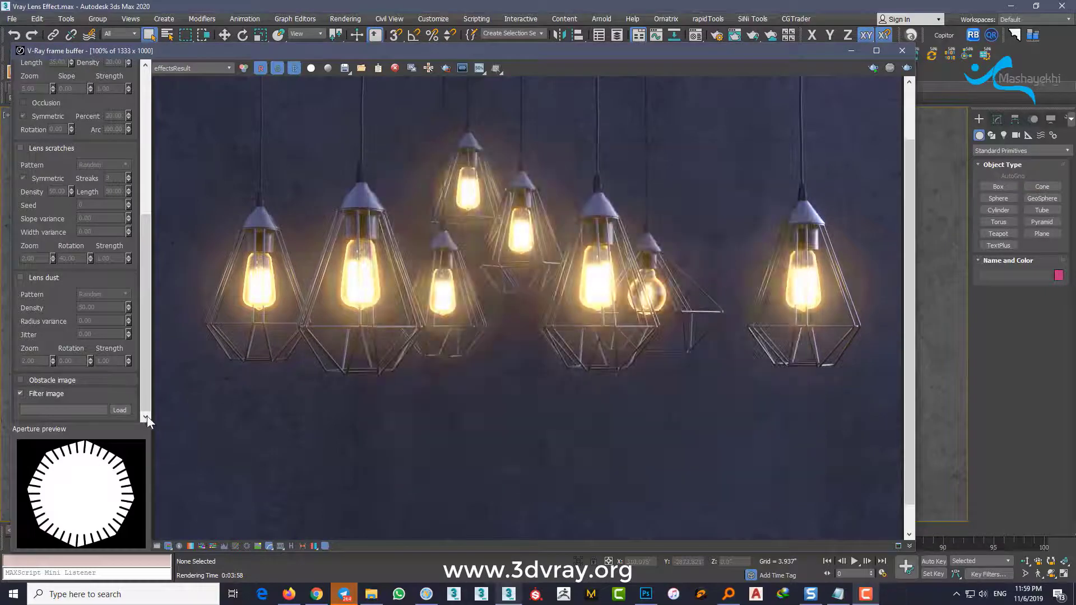
# Step: Load 01.hdr from the Desktop as the lens effects filter image and inspect the glare on the bulbs
pyautogui.click(119, 410)
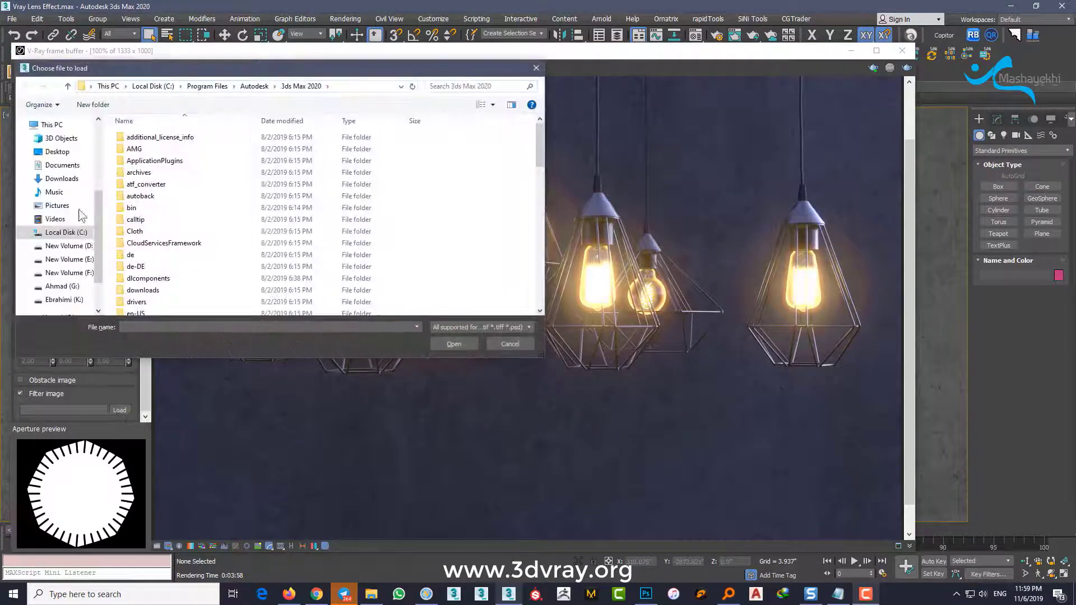
pyautogui.moveTo(99, 207); pyautogui.dragTo(89, 117)
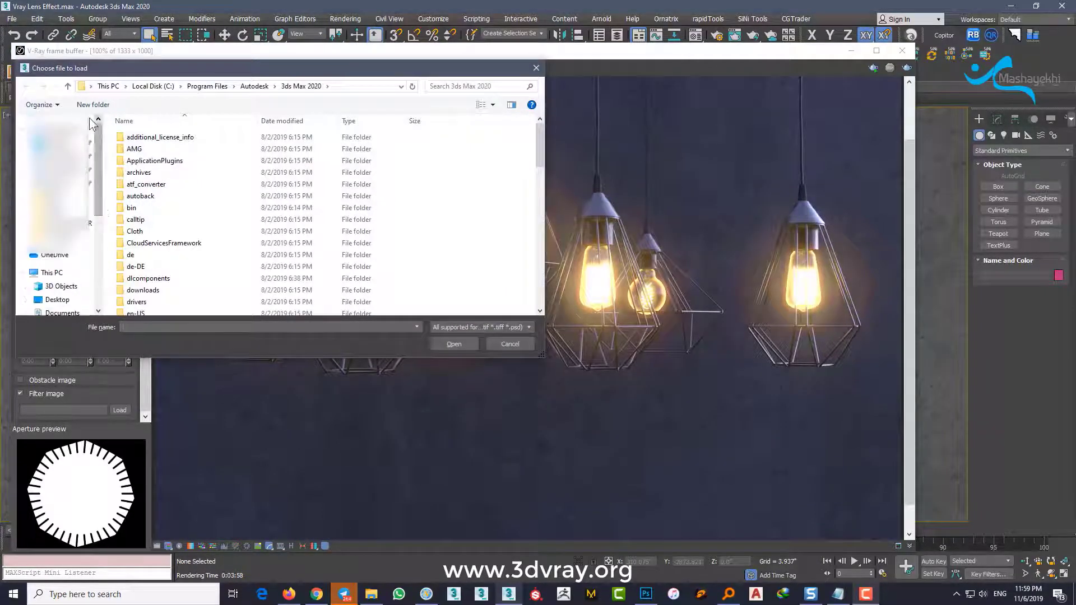
pyautogui.click(53, 143)
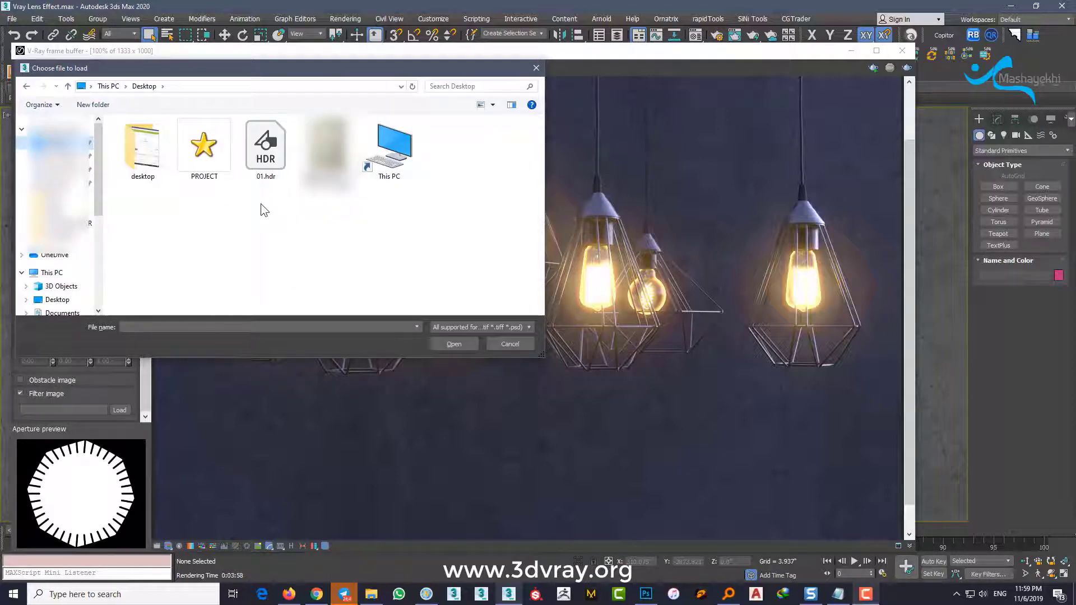
pyautogui.doubleClick(263, 146)
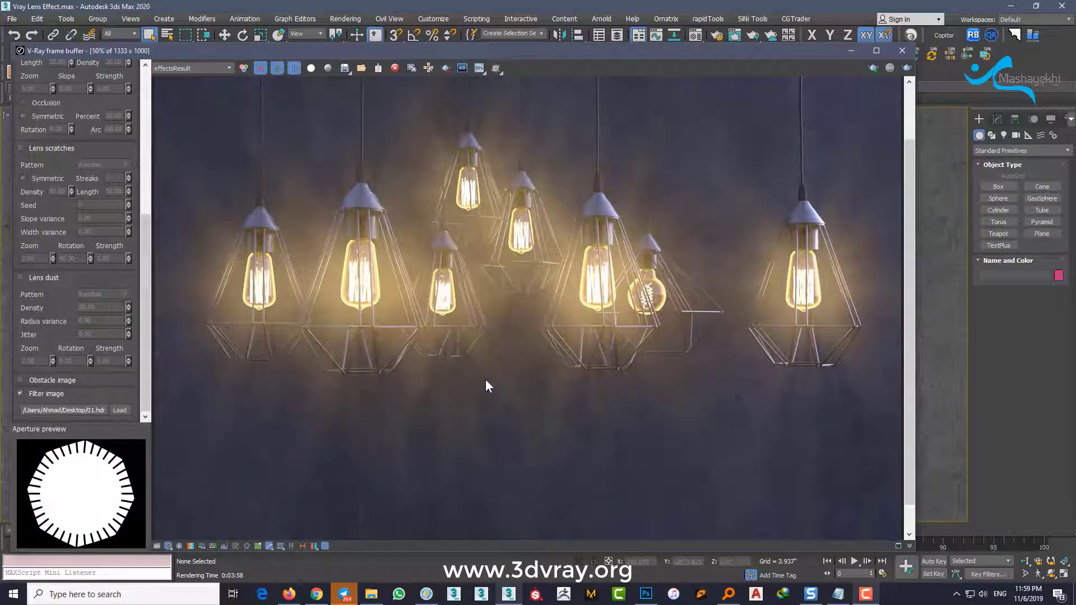
pyautogui.scroll(-2, 485, 378)
pyautogui.scroll(2, 485, 378)
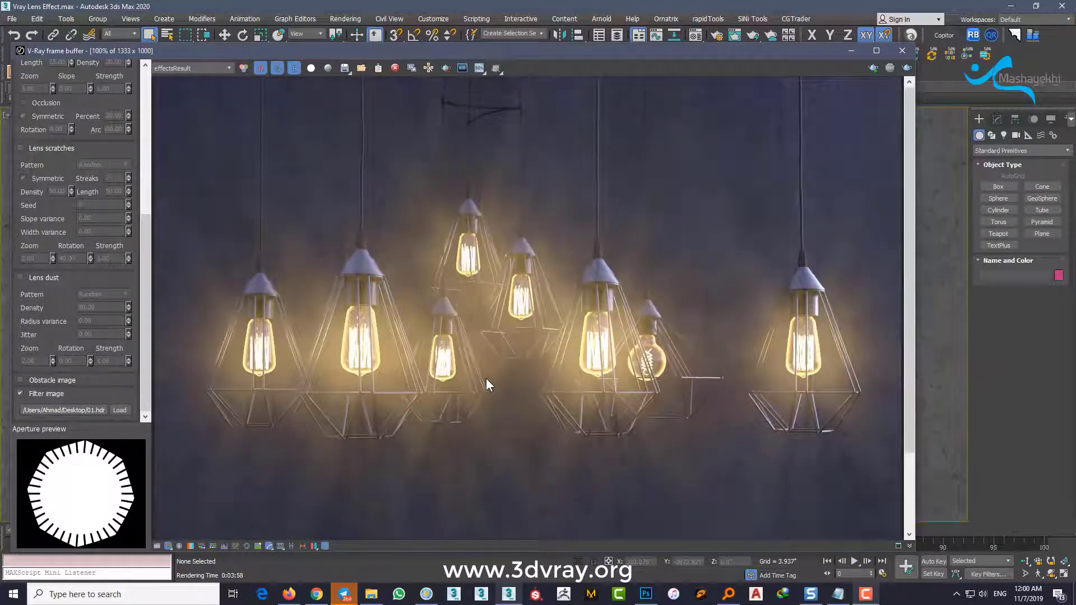